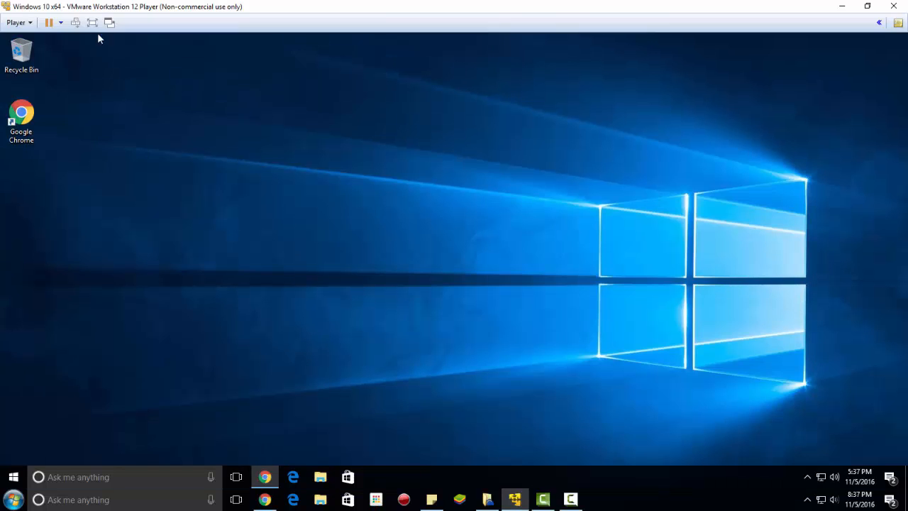
Switch the Windows 10 virtual machine to full-screen view in VMware Player.
{"action": "left_click", "coordinate": [92, 22]}
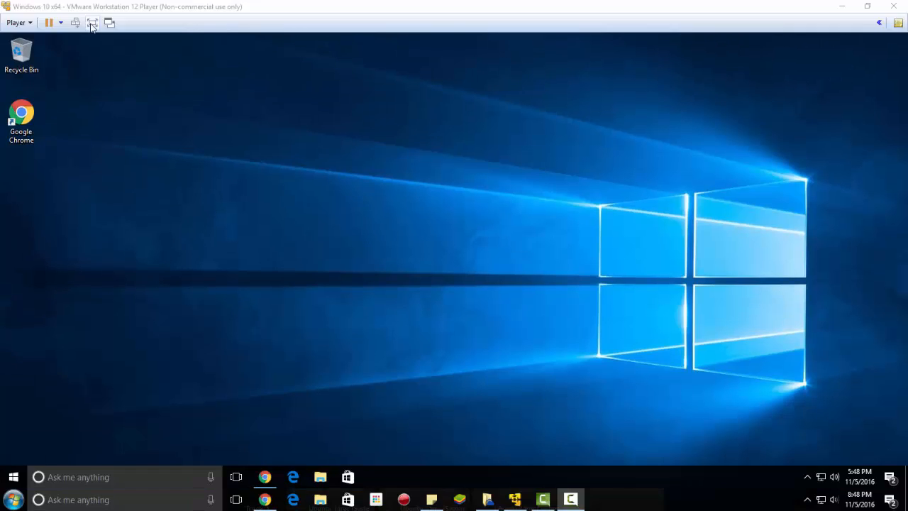
Return to full screen and scroll the wubiuefi releases page down to the rev 311 downloads.
{"action": "key", "text": "ctrl+alt+Return"}
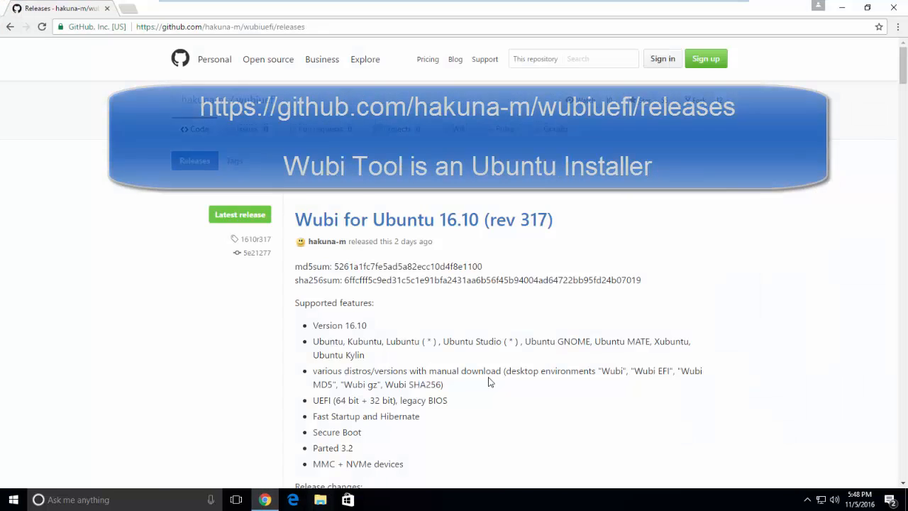
{"action": "left_click_drag", "start_coordinate": [331, 26], "coordinate": [138, 29]}
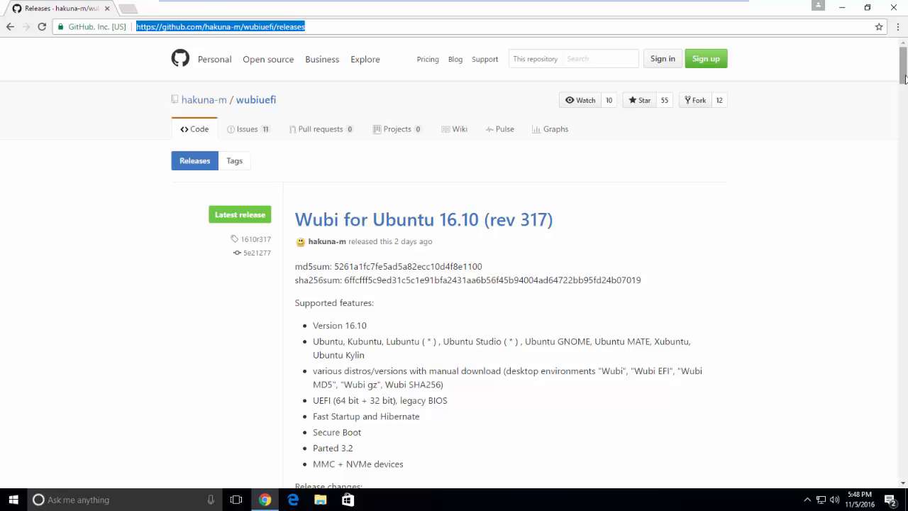
{"action": "left_click_drag", "start_coordinate": [904, 78], "coordinate": [884, 249]}
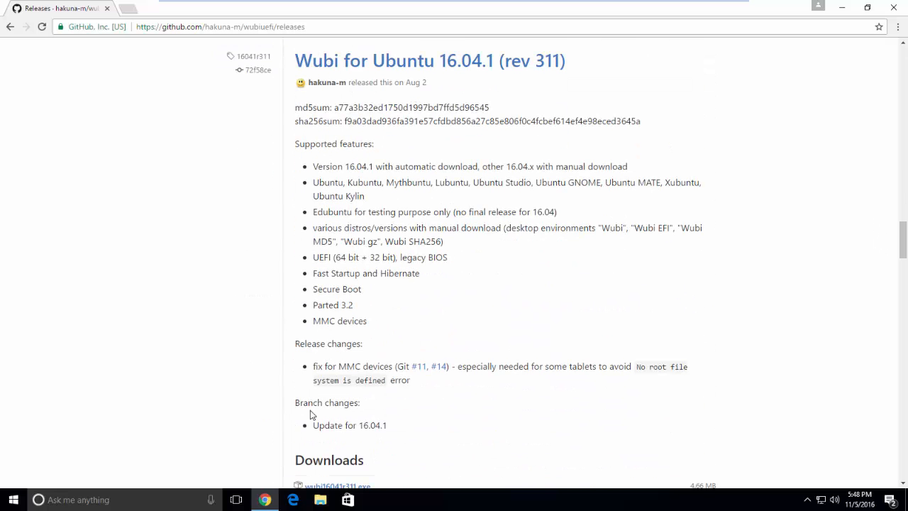
{"action": "left_click_drag", "start_coordinate": [902, 238], "coordinate": [751, 267]}
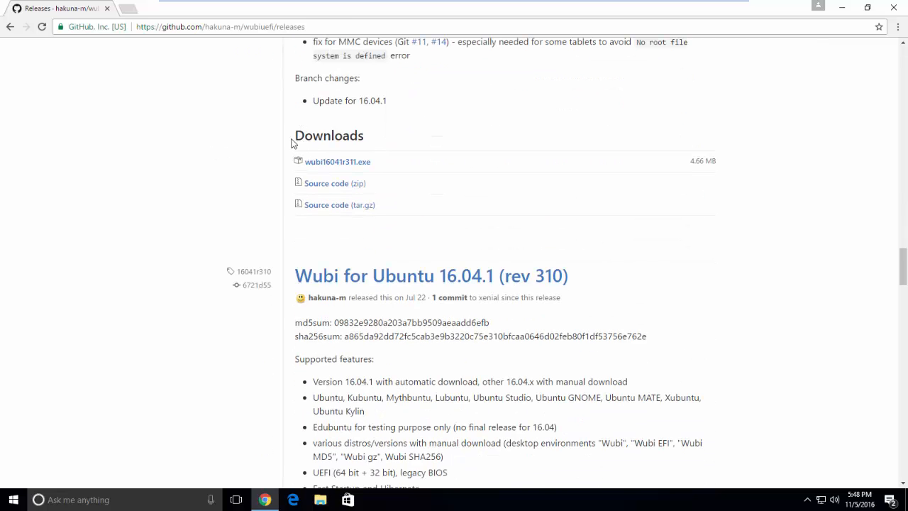
Download wubi16041r311.exe and run it, approving the User Account Control prompt.
{"action": "left_click", "coordinate": [356, 163]}
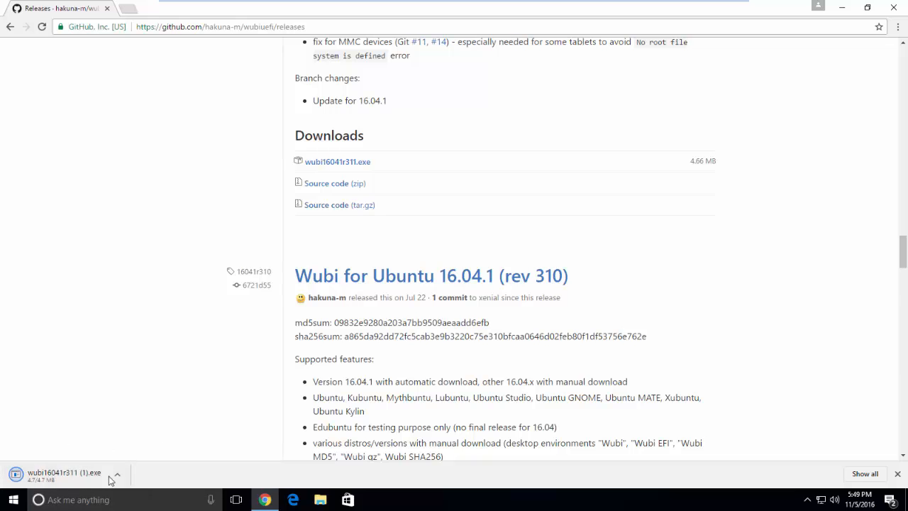
{"action": "mouse_move", "coordinate": [483, 1]}
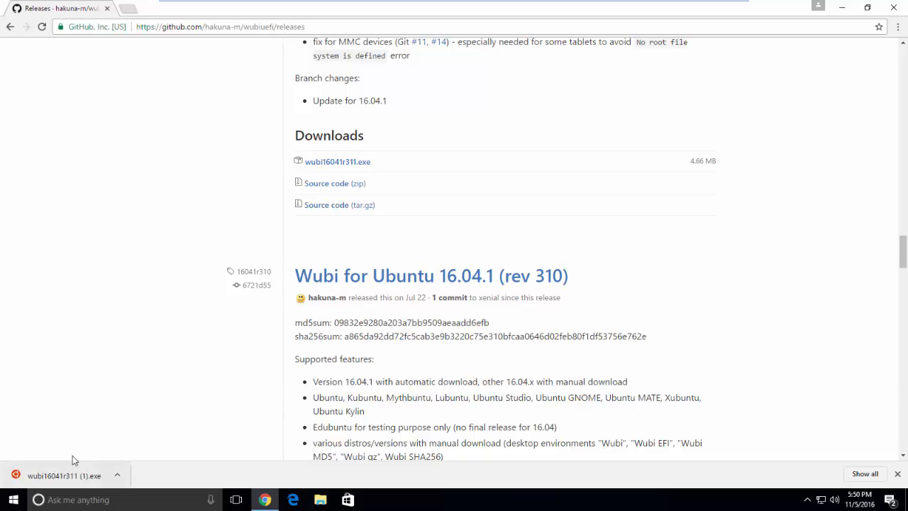
{"action": "left_click", "coordinate": [95, 476]}
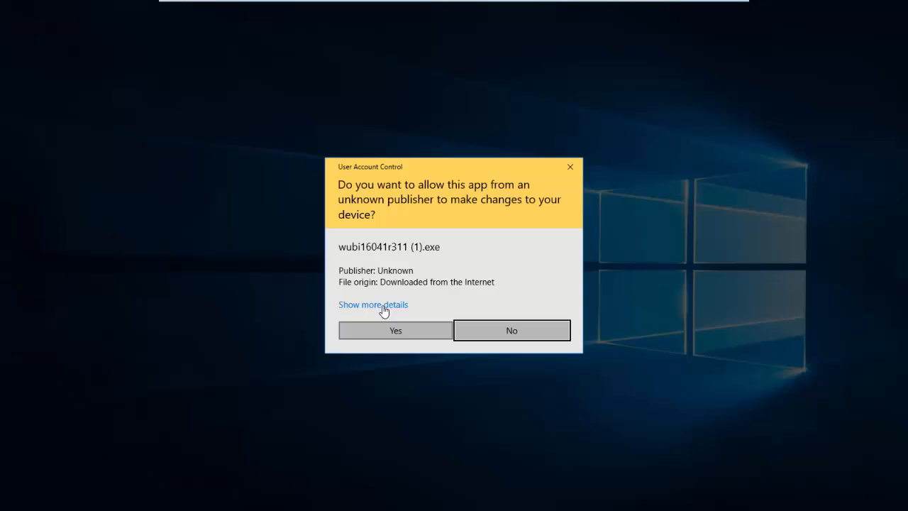
{"action": "left_click", "coordinate": [411, 335]}
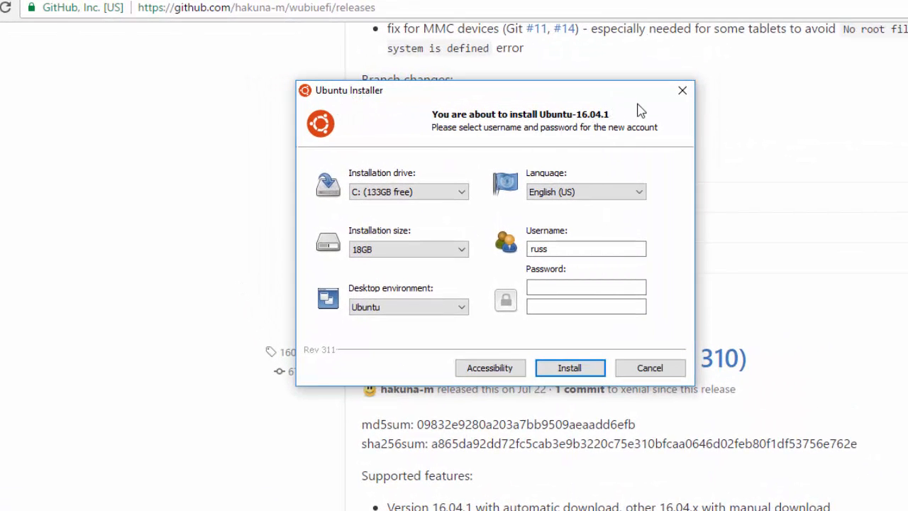
Keep C: (133GB free) as the installation drive and minimize Chrome behind the installer.
{"action": "left_click", "coordinate": [391, 196]}
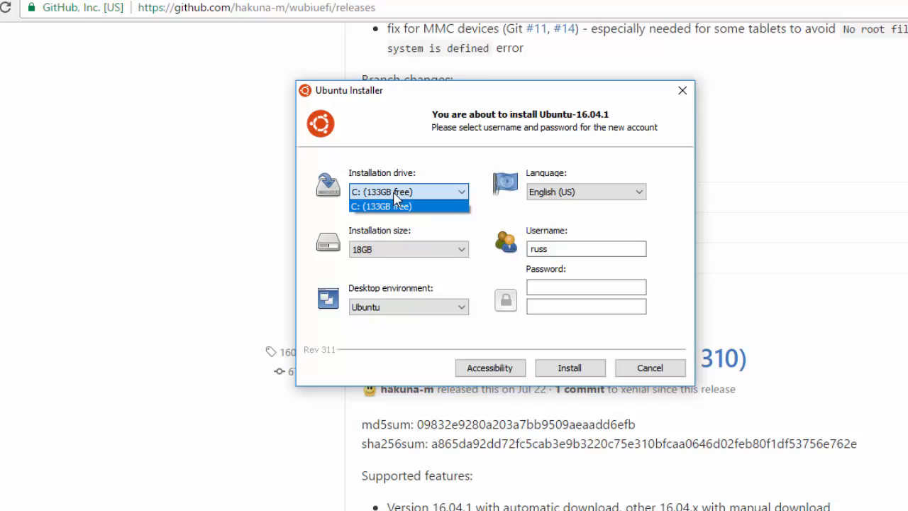
{"action": "left_click", "coordinate": [394, 193]}
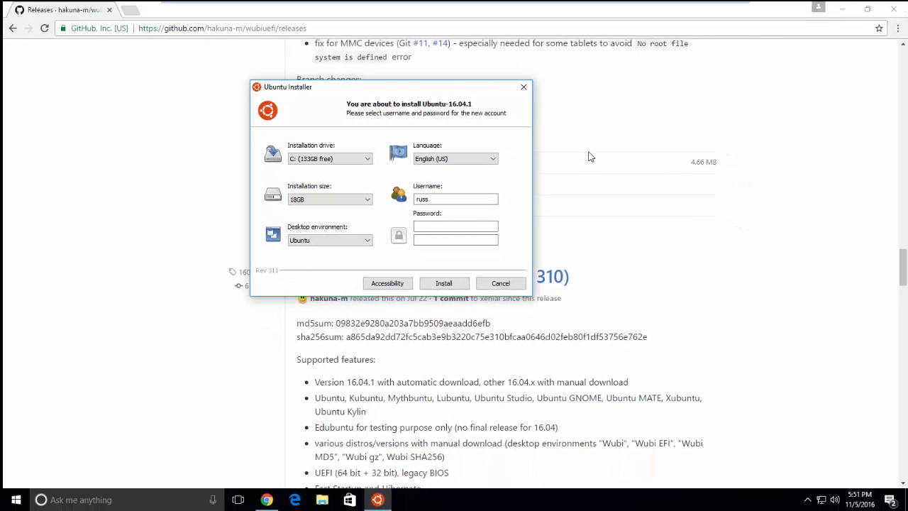
{"action": "left_click", "coordinate": [591, 155]}
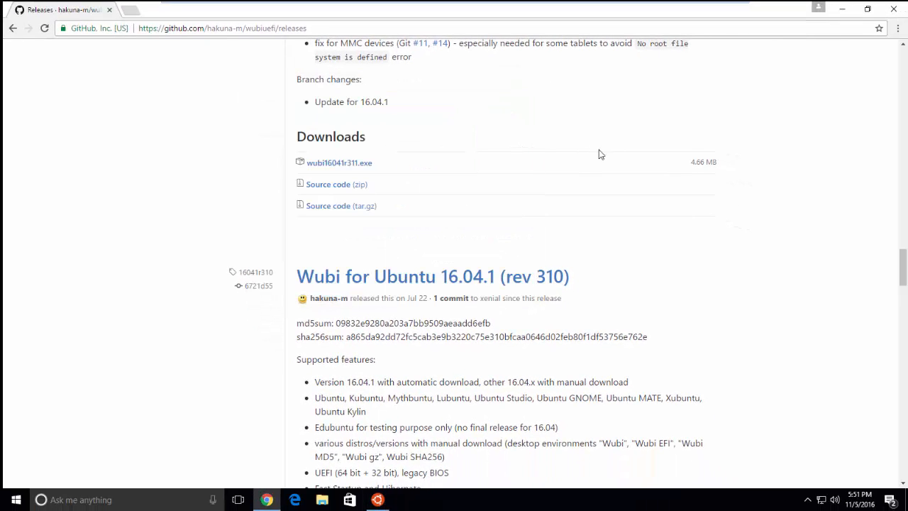
{"action": "left_click", "coordinate": [844, 9]}
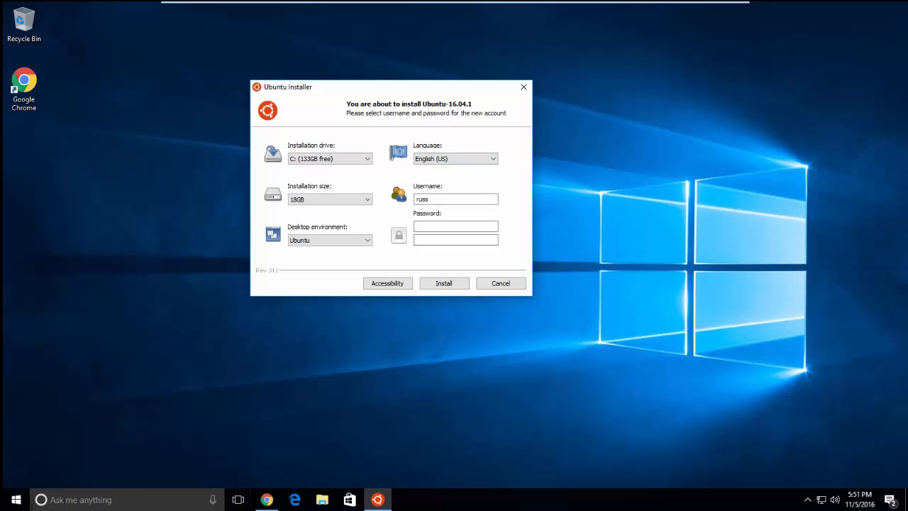
Reach Disk Management through Control Panel's 'Create and format hard disk partitions' and maximize it.
{"action": "right_click", "coordinate": [16, 496]}
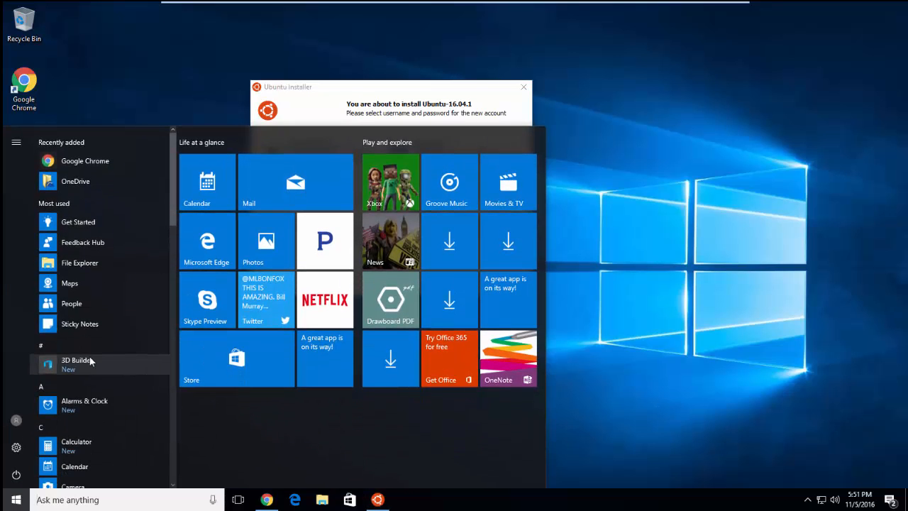
{"action": "type", "text": "cont"}
{"action": "key", "text": "Escape"}
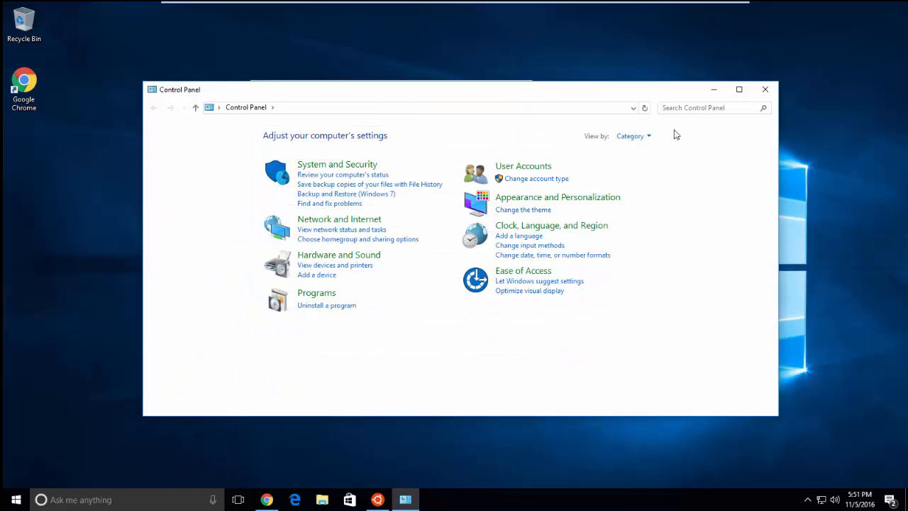
{"action": "left_click", "coordinate": [673, 110]}
{"action": "type", "text": "ad"}
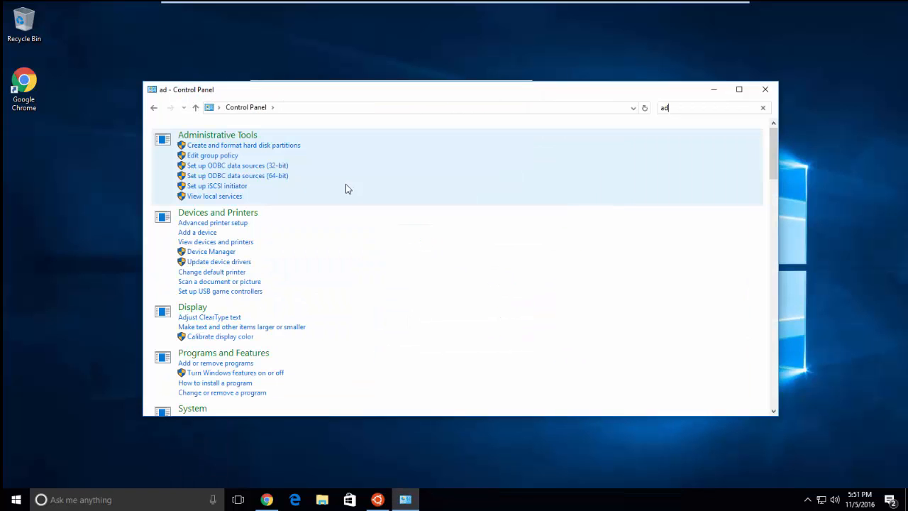
{"action": "left_click", "coordinate": [274, 148]}
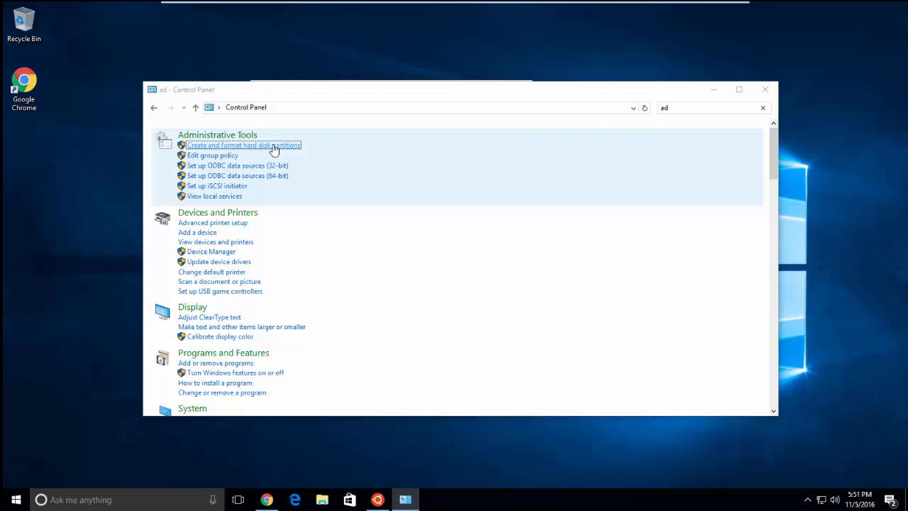
{"action": "left_click_drag", "start_coordinate": [165, 67], "coordinate": [418, 75]}
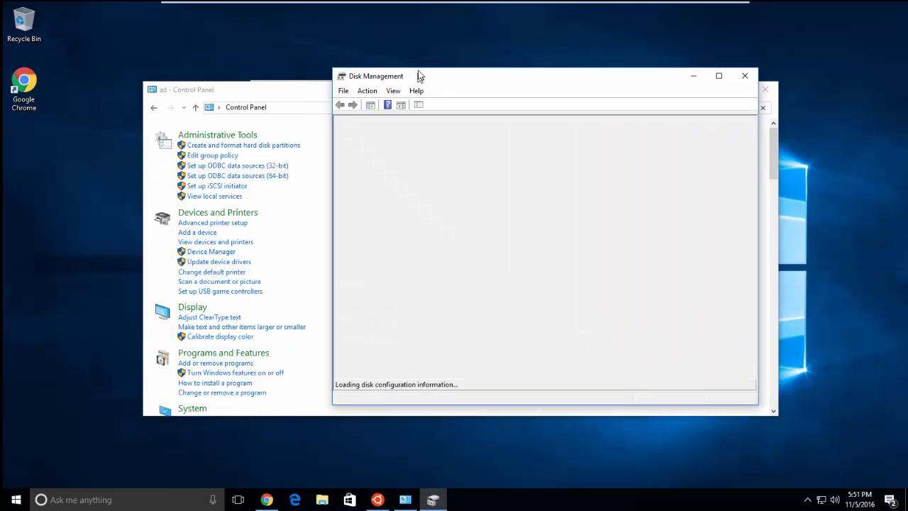
{"action": "left_click", "coordinate": [720, 74]}
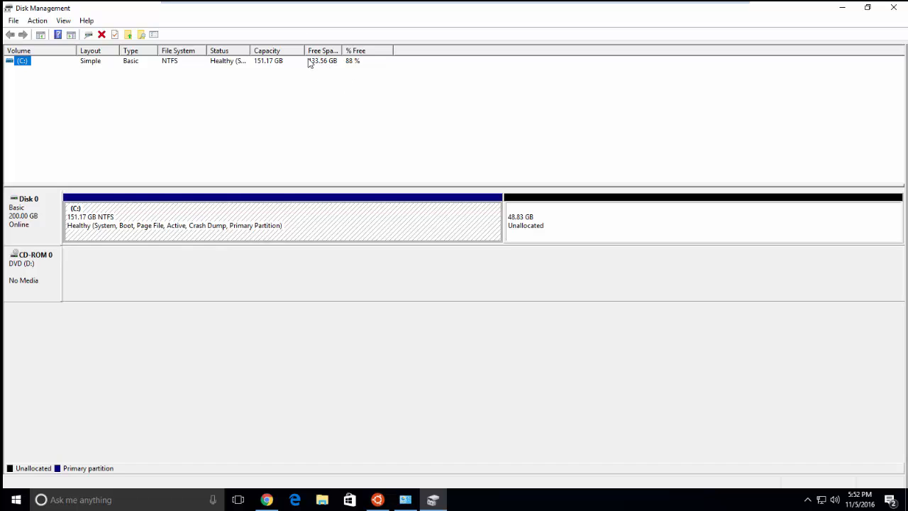
Shrink the C: volume by 30000 MB instead of the suggested 49010 MB.
{"action": "right_click", "coordinate": [23, 65]}
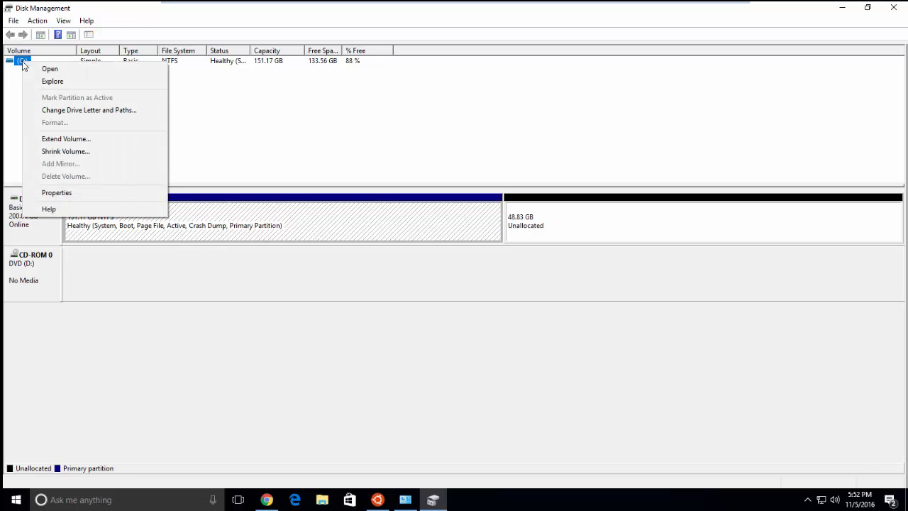
{"action": "left_click", "coordinate": [59, 151]}
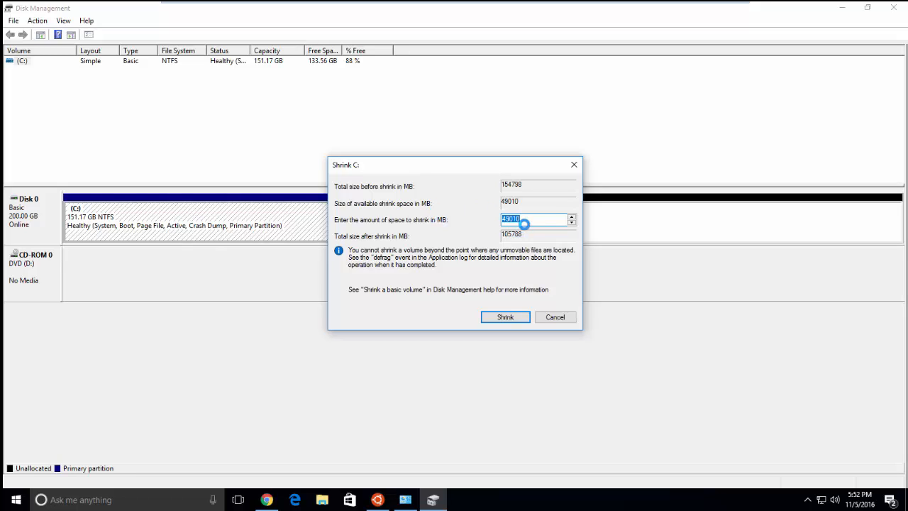
{"action": "key", "text": "BackSpace"}
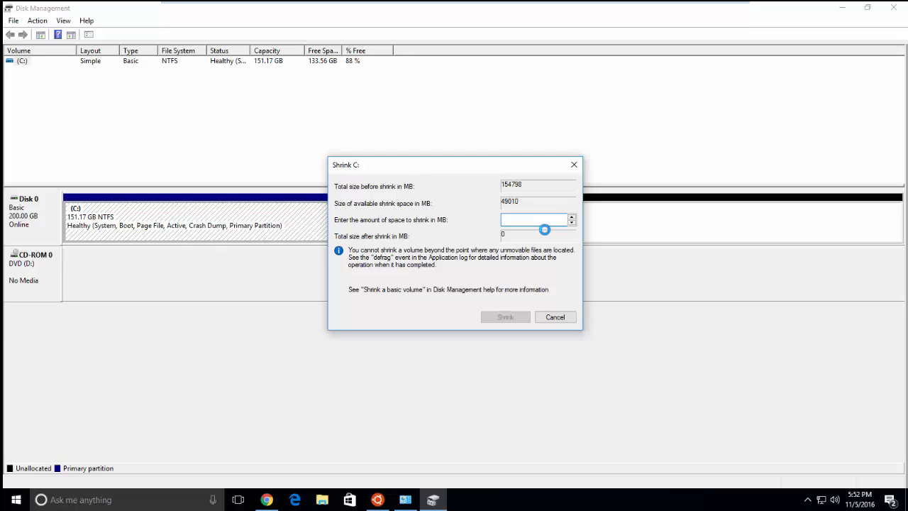
{"action": "type", "text": "30000"}
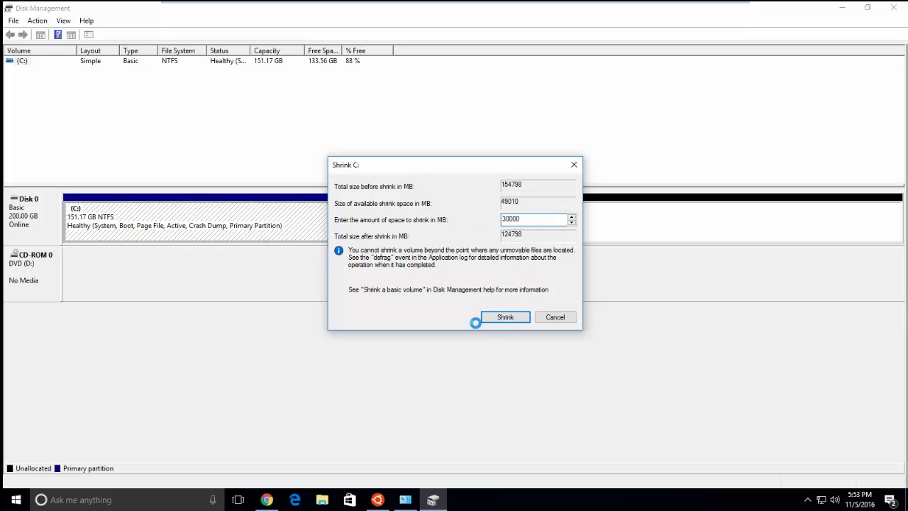
{"action": "left_click", "coordinate": [504, 317]}
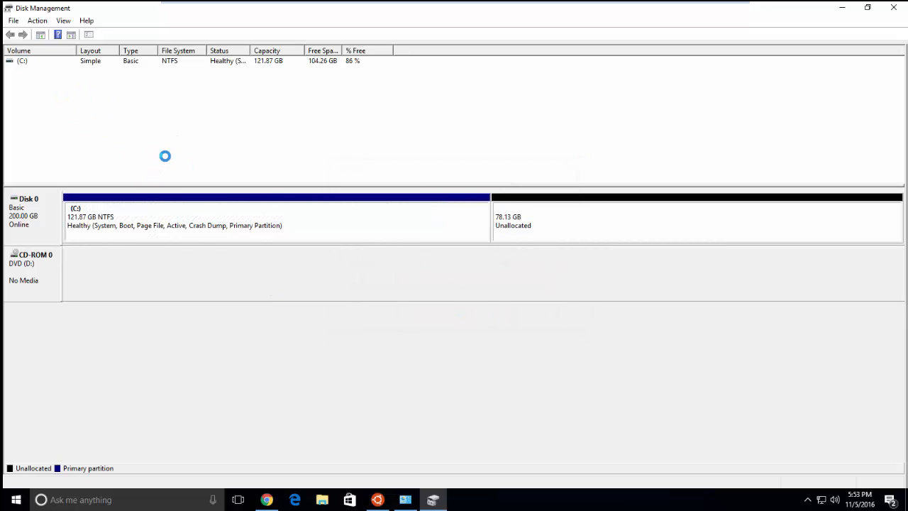
Start a New Simple Volume on the unallocated space at full 79999 MB size with drive letter E.
{"action": "right_click", "coordinate": [539, 226]}
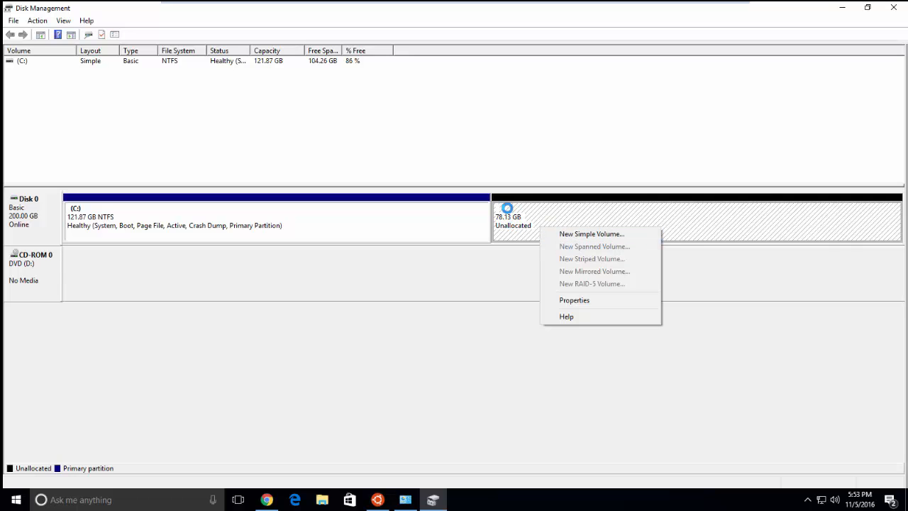
{"action": "left_click", "coordinate": [581, 234]}
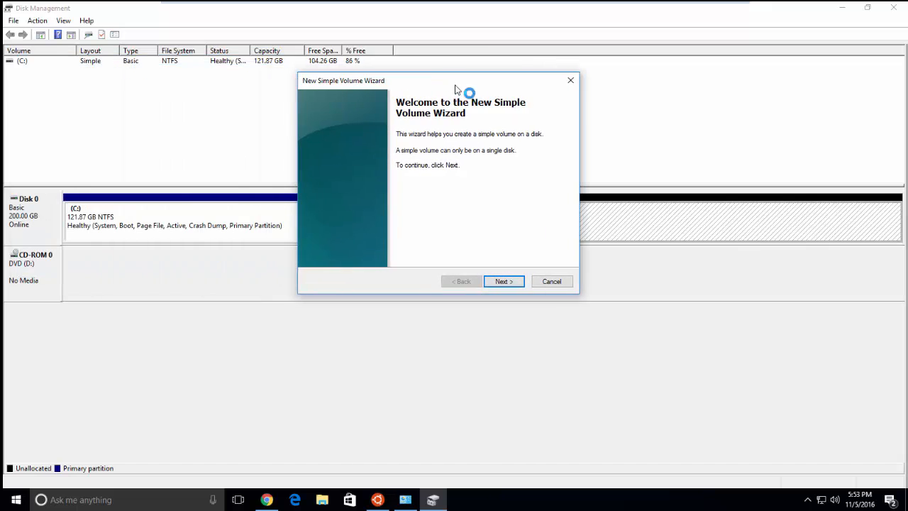
{"action": "left_click", "coordinate": [508, 281]}
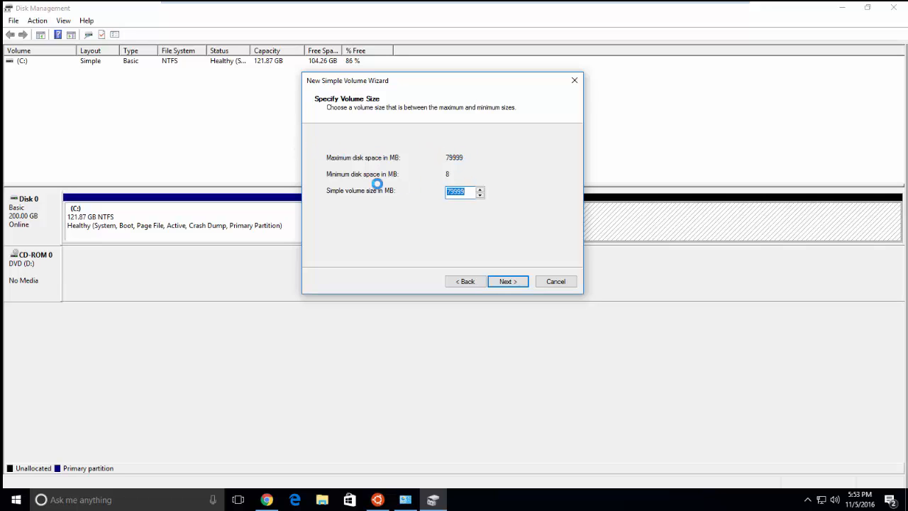
{"action": "left_click", "coordinate": [505, 279]}
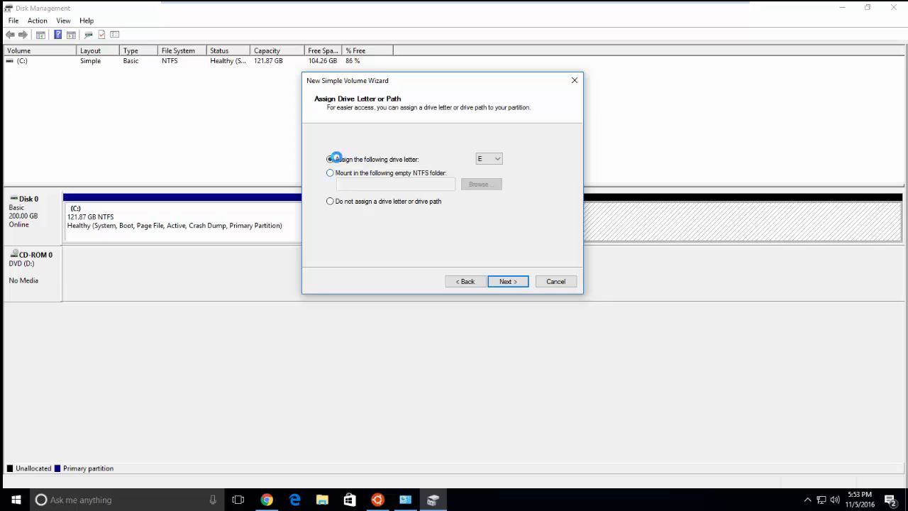
{"action": "left_click", "coordinate": [490, 158]}
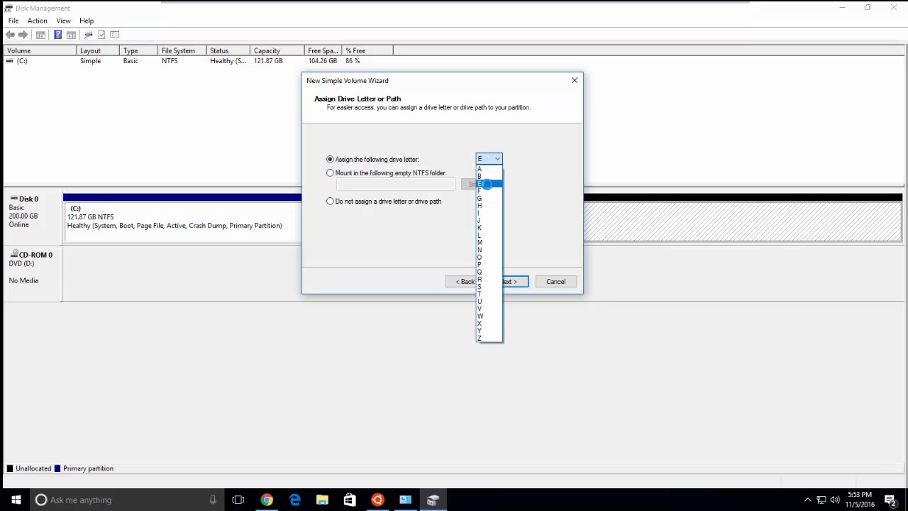
{"action": "left_click", "coordinate": [486, 182]}
{"action": "left_click", "coordinate": [522, 285]}
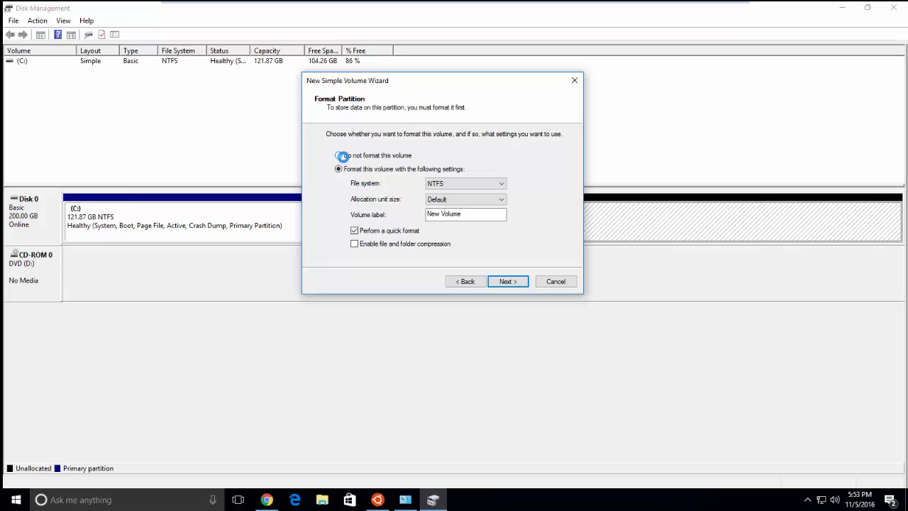
Format it NTFS with default allocation size and label Ubuntu, then finish the wizard.
{"action": "left_click", "coordinate": [447, 183]}
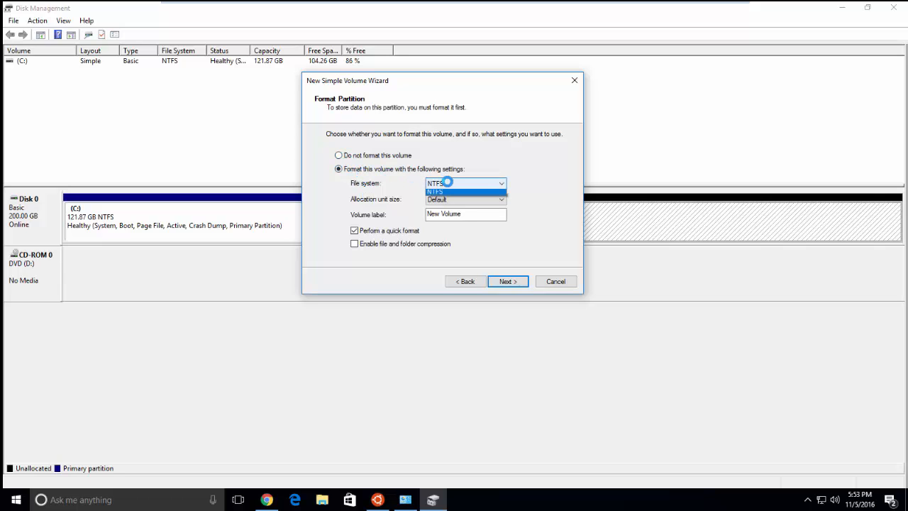
{"action": "left_click", "coordinate": [447, 183]}
{"action": "left_click", "coordinate": [450, 198]}
{"action": "left_click", "coordinate": [448, 198]}
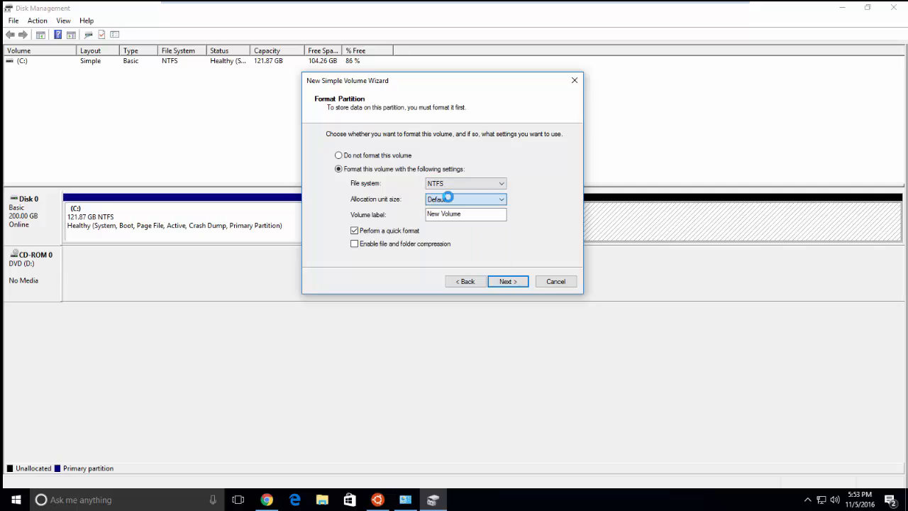
{"action": "left_click", "coordinate": [469, 215]}
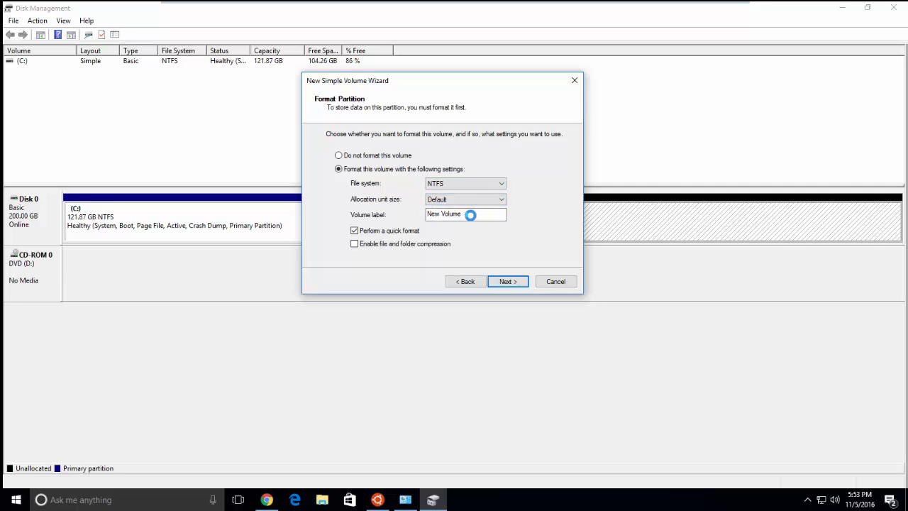
{"action": "key", "text": "ctrl+a"}
{"action": "key", "text": "BackSpace"}
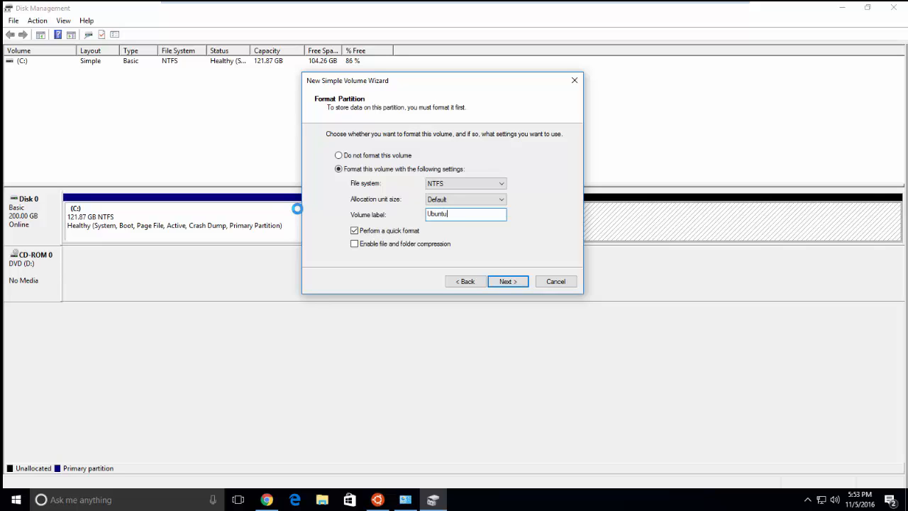
{"action": "left_click", "coordinate": [512, 281]}
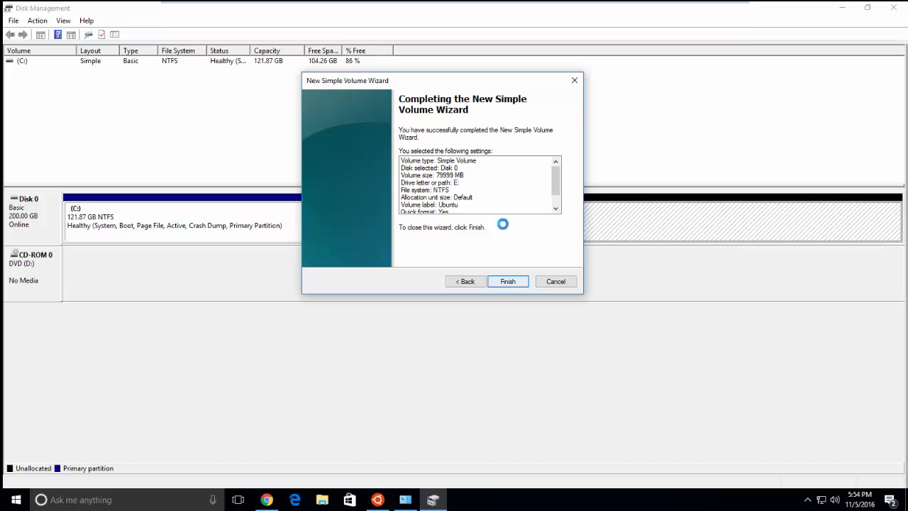
{"action": "left_click", "coordinate": [504, 280]}
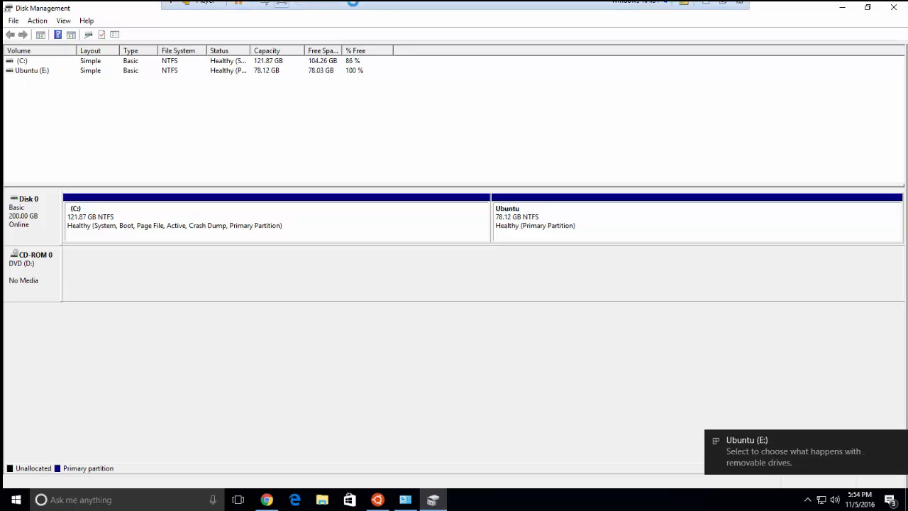
{"action": "mouse_move", "coordinate": [280, 8]}
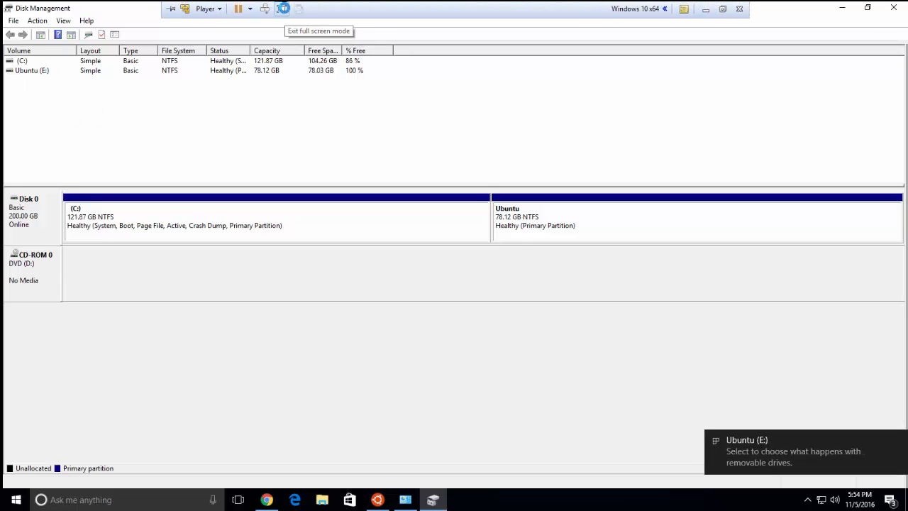
{"action": "left_click", "coordinate": [283, 9]}
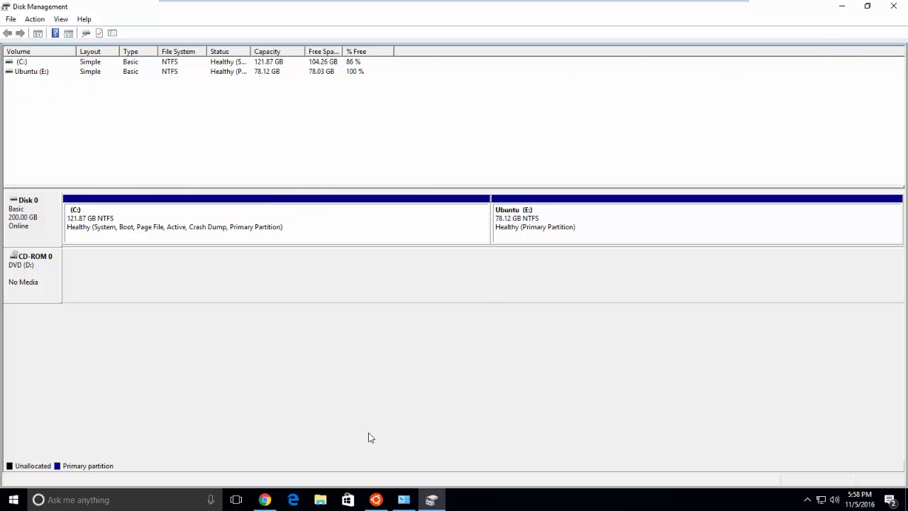
{"action": "left_click", "coordinate": [376, 499]}
{"action": "left_click", "coordinate": [313, 161]}
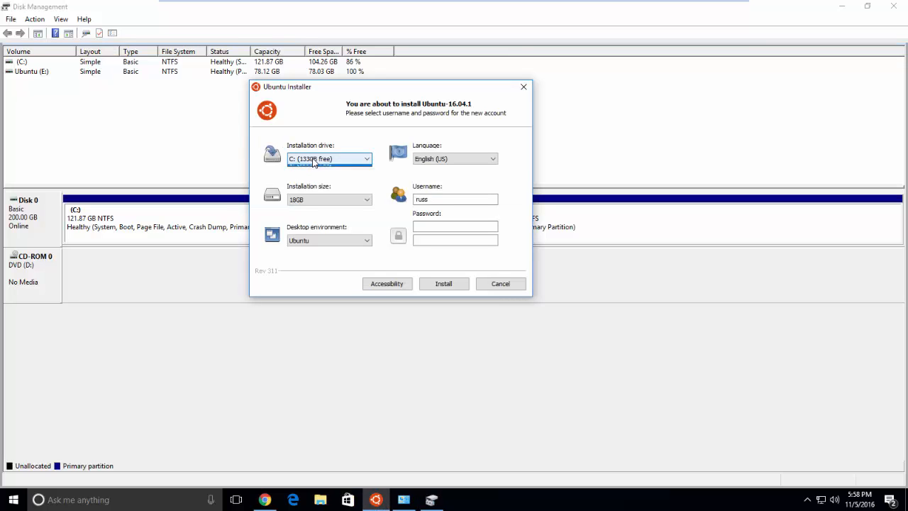
{"action": "left_click", "coordinate": [315, 166]}
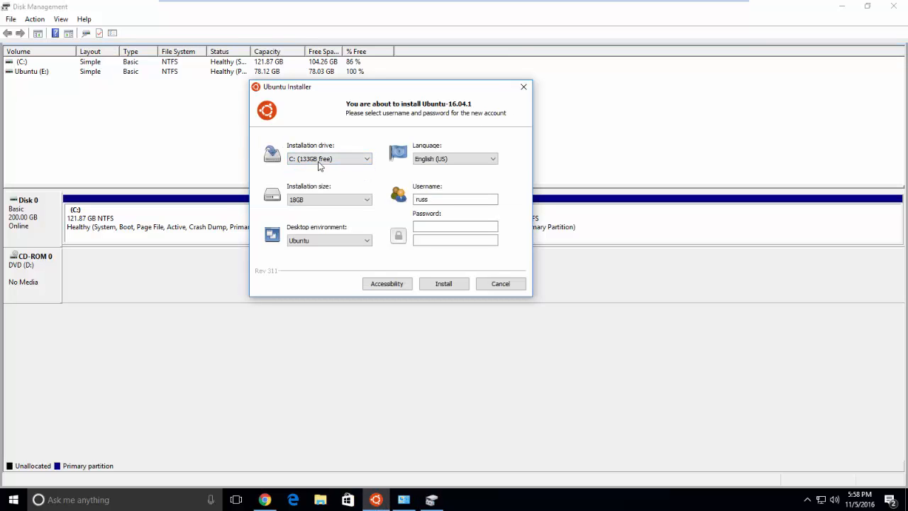
{"action": "left_click", "coordinate": [522, 86]}
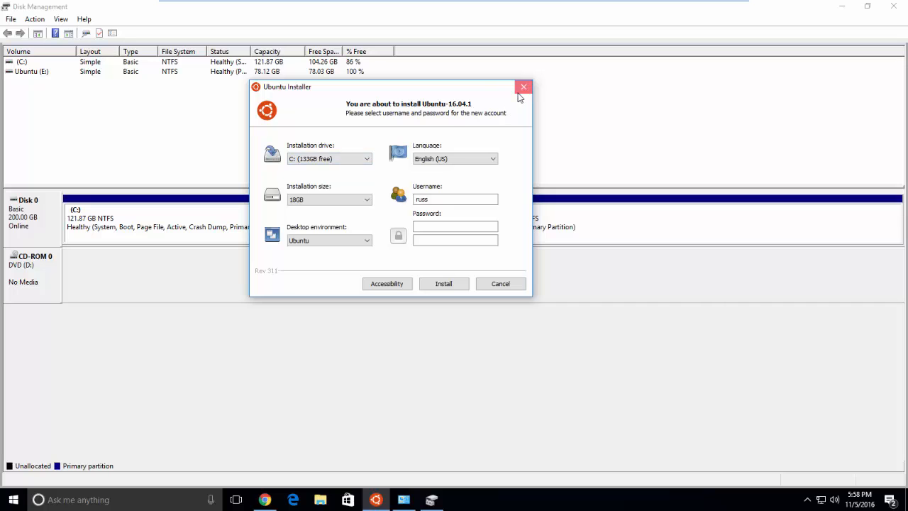
{"action": "left_click", "coordinate": [263, 498]}
Relaunch the Wubi installer from downloads and choose the E: (78GB free) installation drive.
{"action": "key", "text": "ctrl+j"}
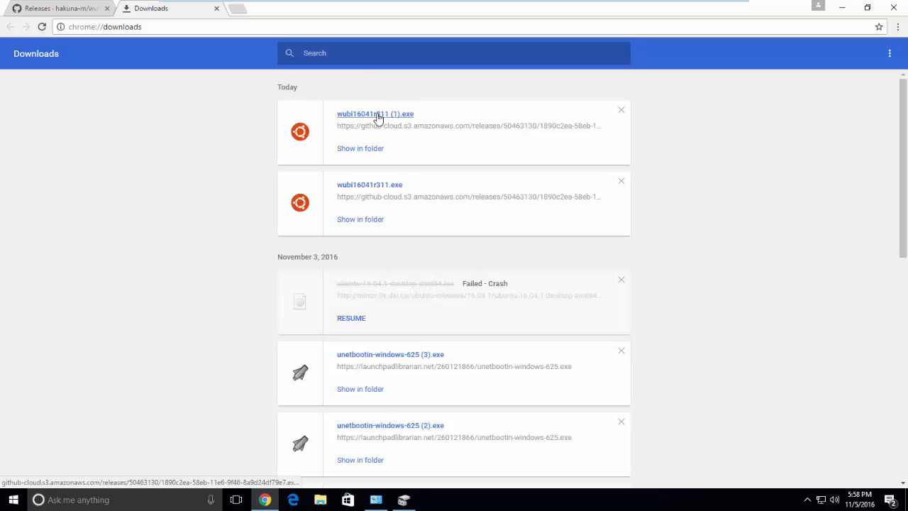
{"action": "left_click", "coordinate": [377, 117]}
{"action": "left_click", "coordinate": [386, 324]}
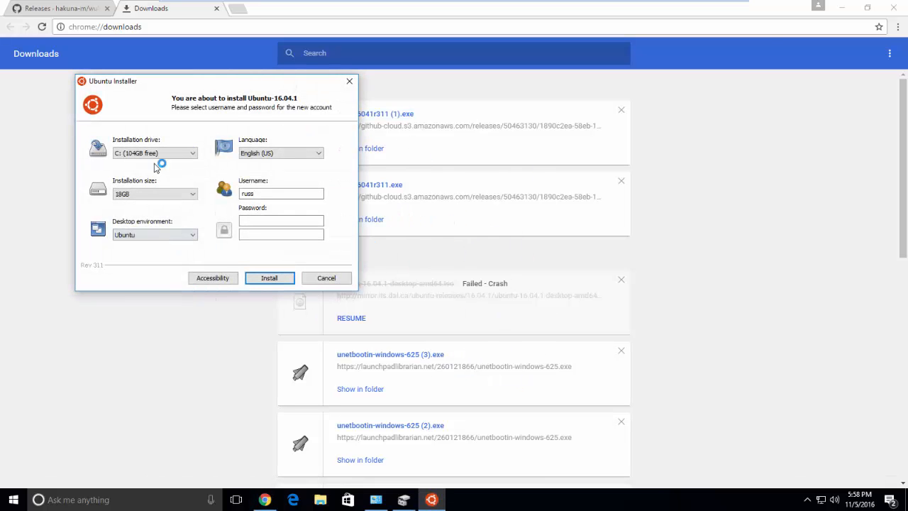
{"action": "left_click", "coordinate": [157, 152]}
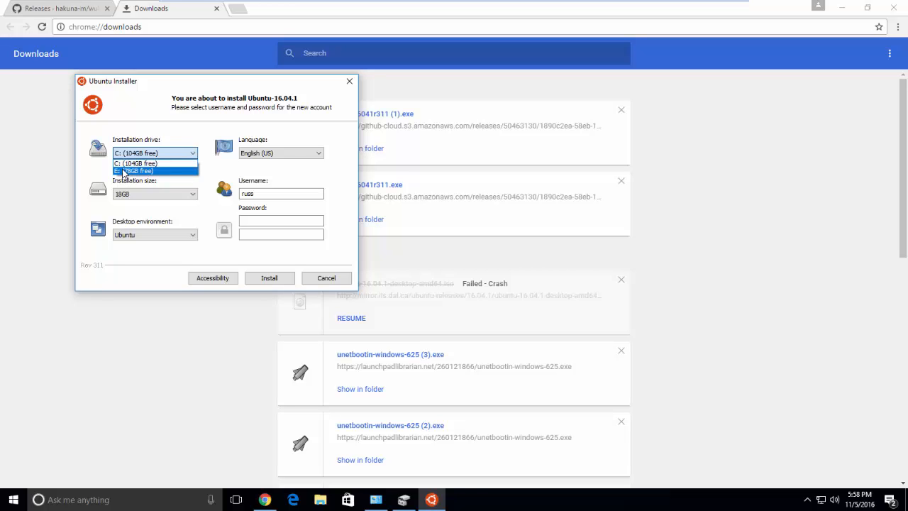
{"action": "left_click", "coordinate": [130, 171]}
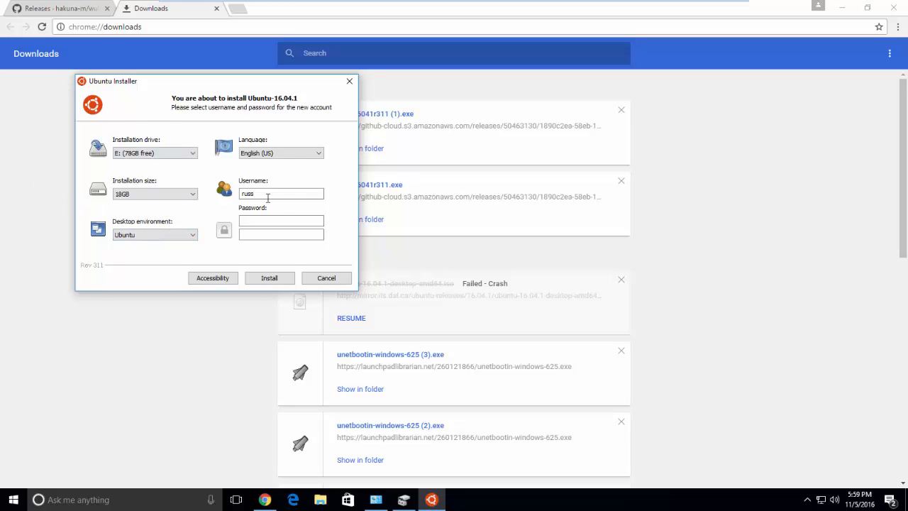
Keep English (US), enter the account username, and type the account password.
{"action": "left_click", "coordinate": [257, 154]}
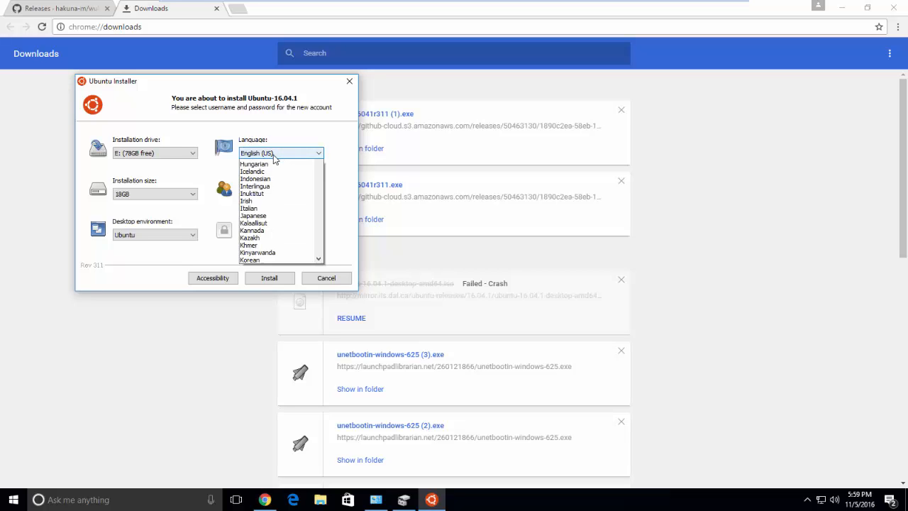
{"action": "left_click", "coordinate": [273, 155]}
{"action": "left_click", "coordinate": [252, 194]}
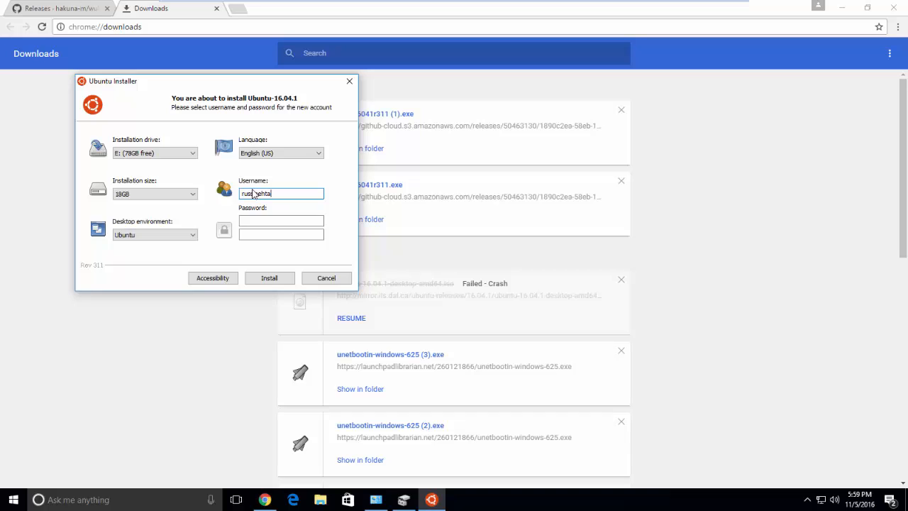
{"action": "type", "text": "mehta01"}
{"action": "key", "text": "Tab"}
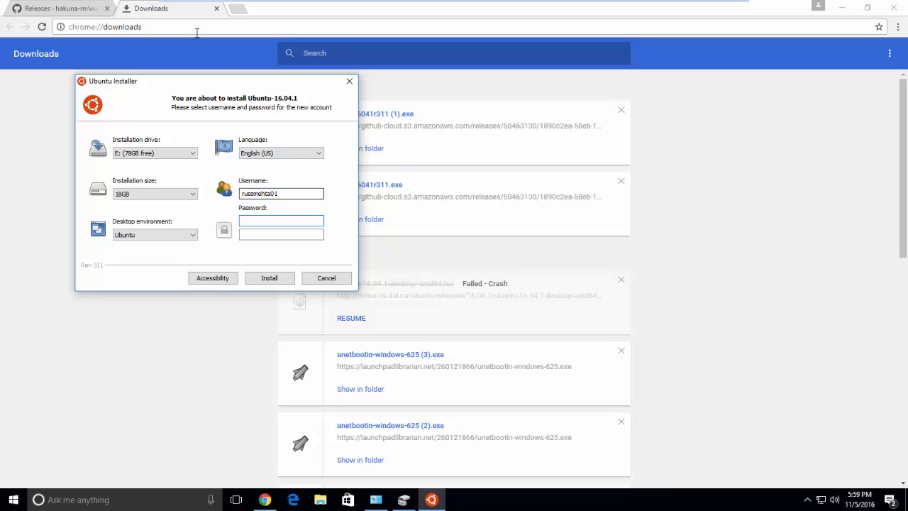
{"action": "left_click", "coordinate": [286, 193]}
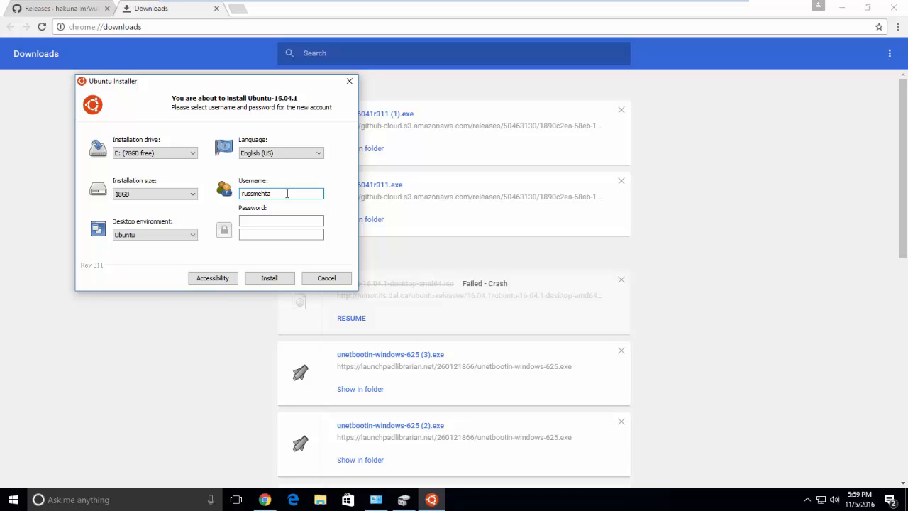
{"action": "key", "text": "Tab"}
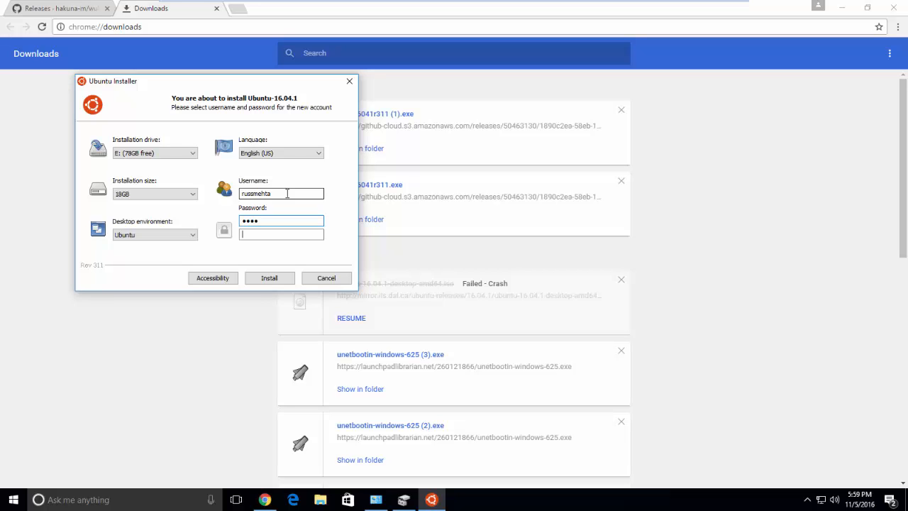
{"action": "type", "text": "••"}
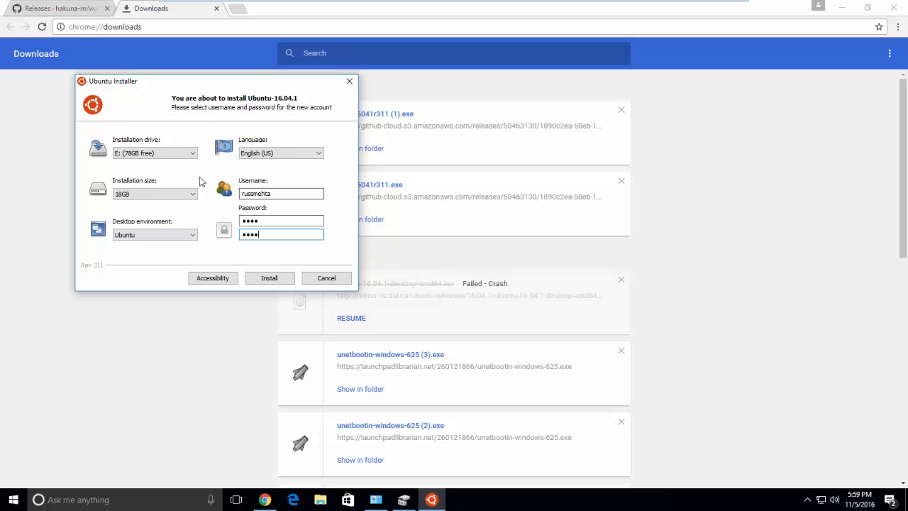
Start the install, allow pyrun through the firewall including public networks, and exit full screen.
{"action": "left_click", "coordinate": [266, 277]}
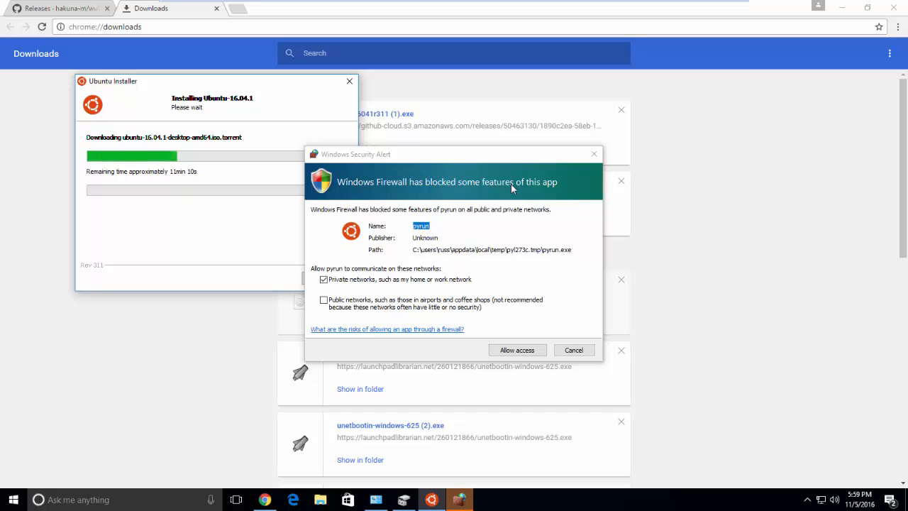
{"action": "left_click", "coordinate": [324, 300]}
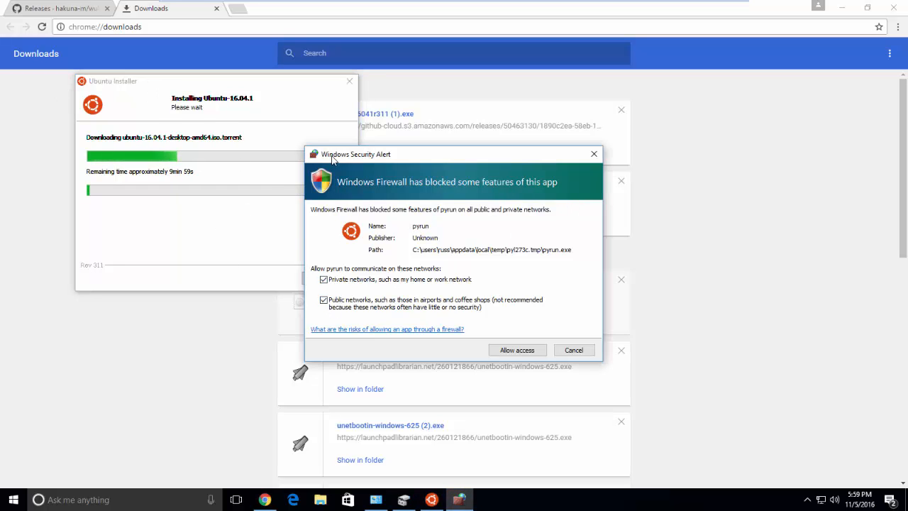
{"action": "left_click_drag", "start_coordinate": [390, 153], "coordinate": [193, 106]}
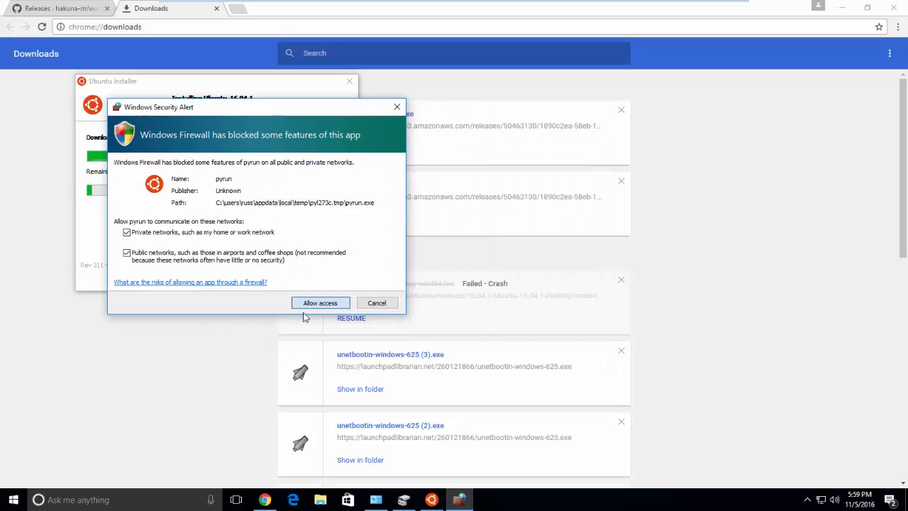
{"action": "left_click", "coordinate": [318, 303]}
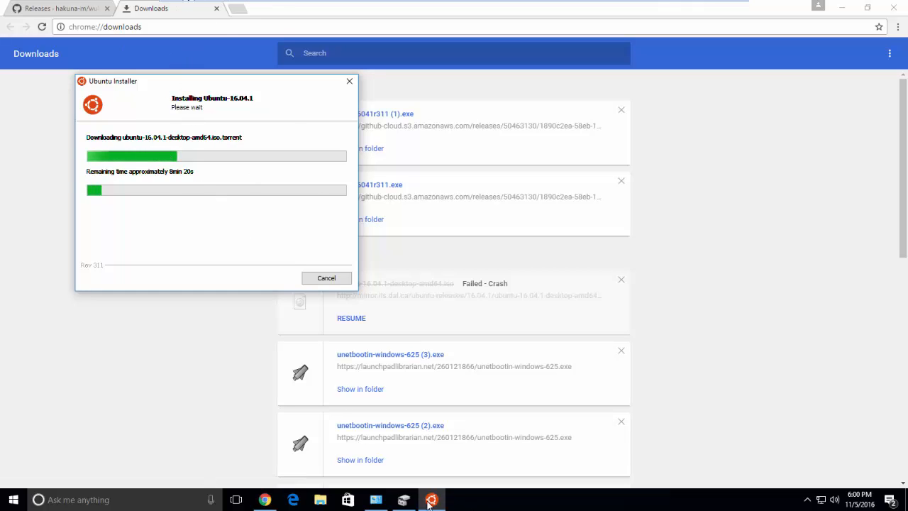
{"action": "mouse_move", "coordinate": [512, 5]}
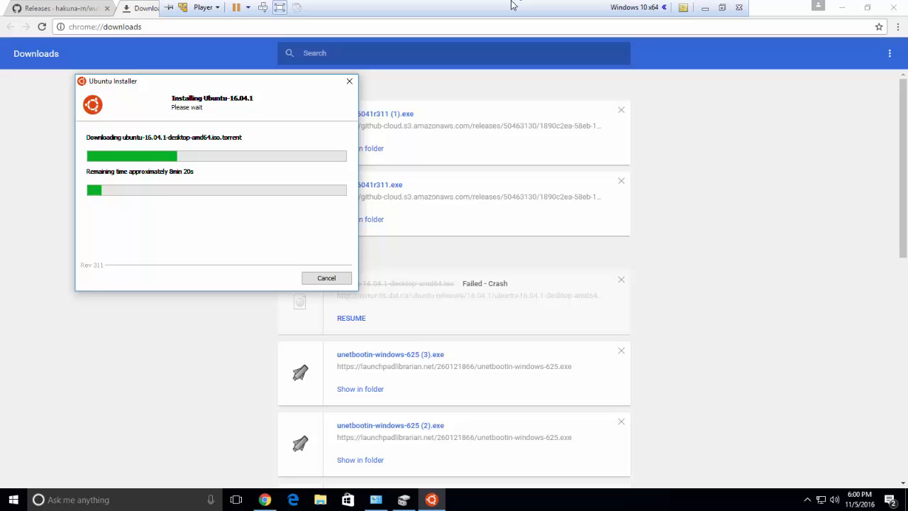
{"action": "left_click", "coordinate": [279, 7]}
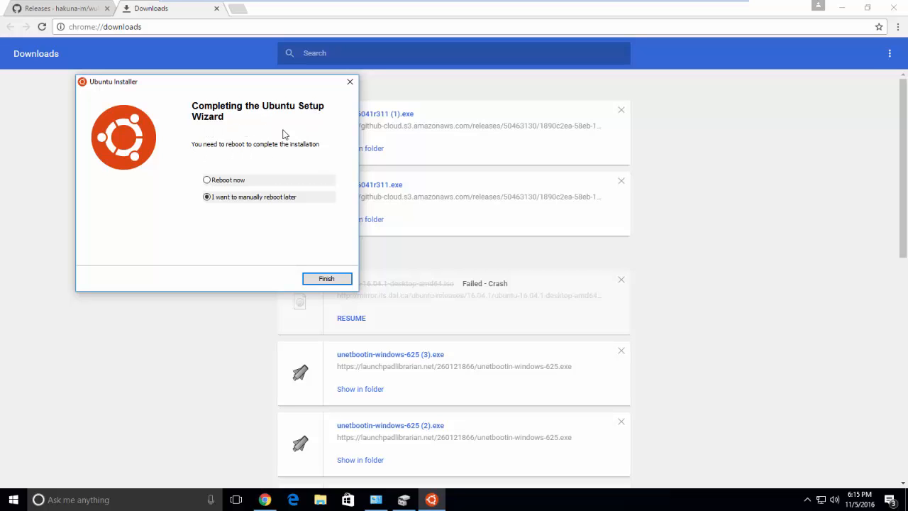
Choose 'Reboot now' and finish the installer to restart into Ubuntu file copying.
{"action": "left_click", "coordinate": [214, 181]}
{"action": "left_click_drag", "start_coordinate": [136, 81], "coordinate": [349, 82]}
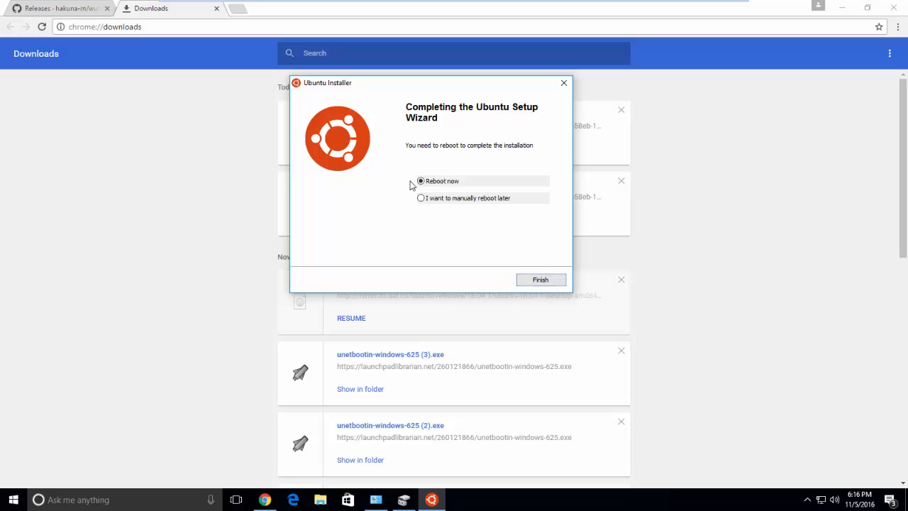
{"action": "left_click", "coordinate": [536, 282]}
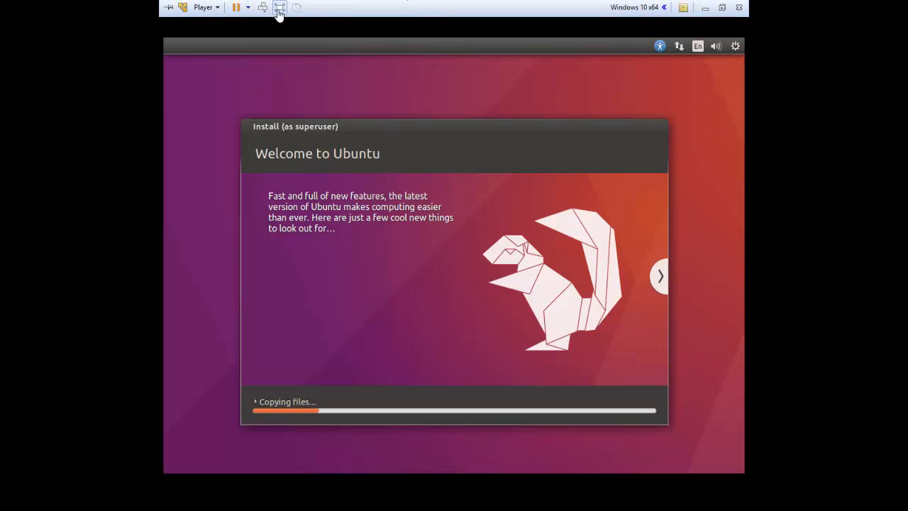
Leave VMware full screen and let the installer finish copying files and reboot into Windows.
{"action": "left_click", "coordinate": [281, 12]}
{"action": "left_click", "coordinate": [570, 499]}
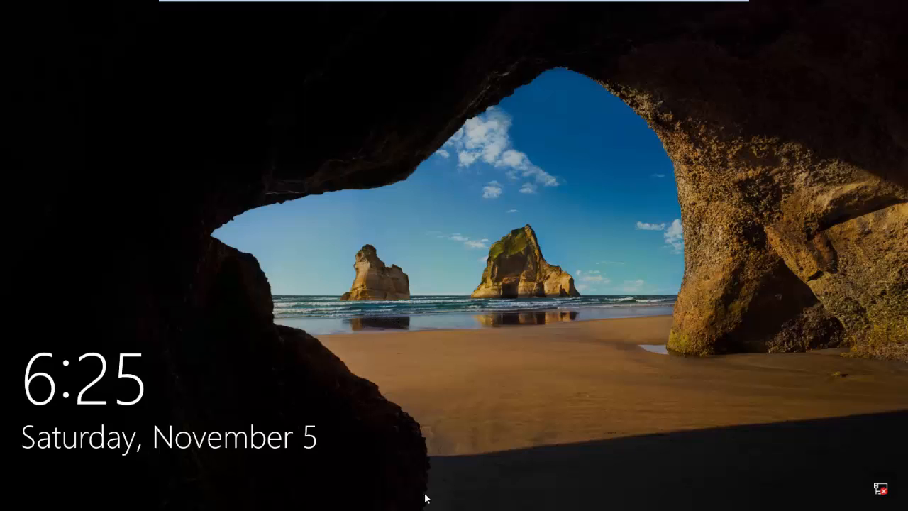
Dismiss the Windows 10 lock screen and sign in with the account password.
{"action": "left_click_drag", "start_coordinate": [425, 493], "coordinate": [374, 393]}
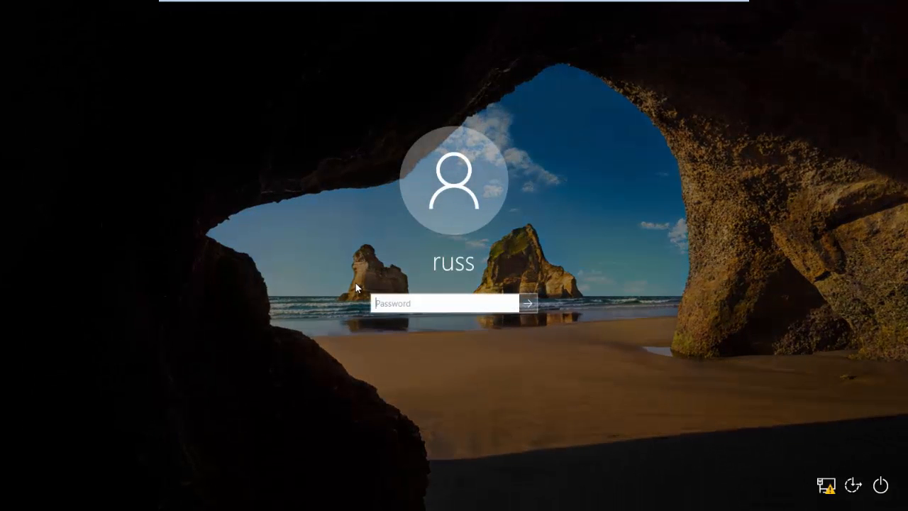
{"action": "type", "text": "•••••••"}
{"action": "key", "text": "Return"}
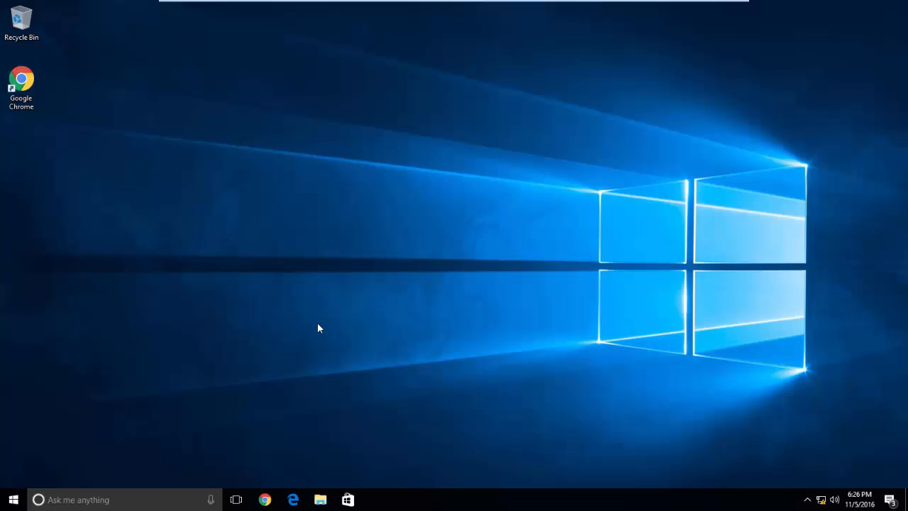
Restart Windows 10 from the Start menu's power options.
{"action": "left_click", "coordinate": [12, 502]}
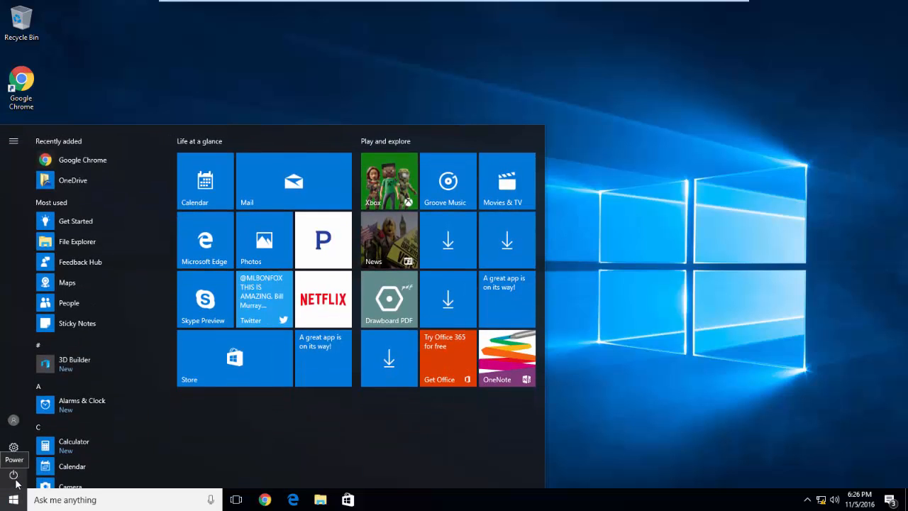
{"action": "left_click", "coordinate": [12, 475]}
{"action": "left_click", "coordinate": [29, 446]}
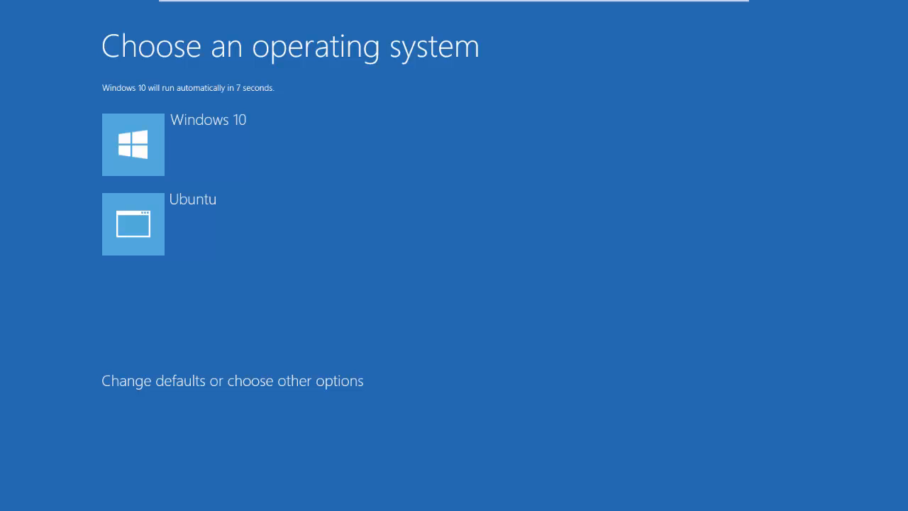
Halt the Windows Boot Manager countdown and choose the Ubuntu entry.
{"action": "key", "text": "Down"}
{"action": "key", "text": "Down"}
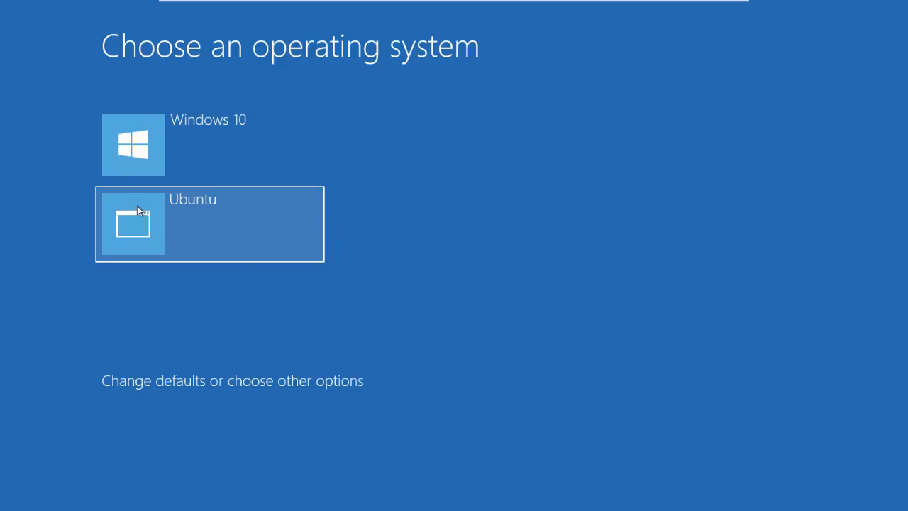
{"action": "left_click", "coordinate": [164, 224]}
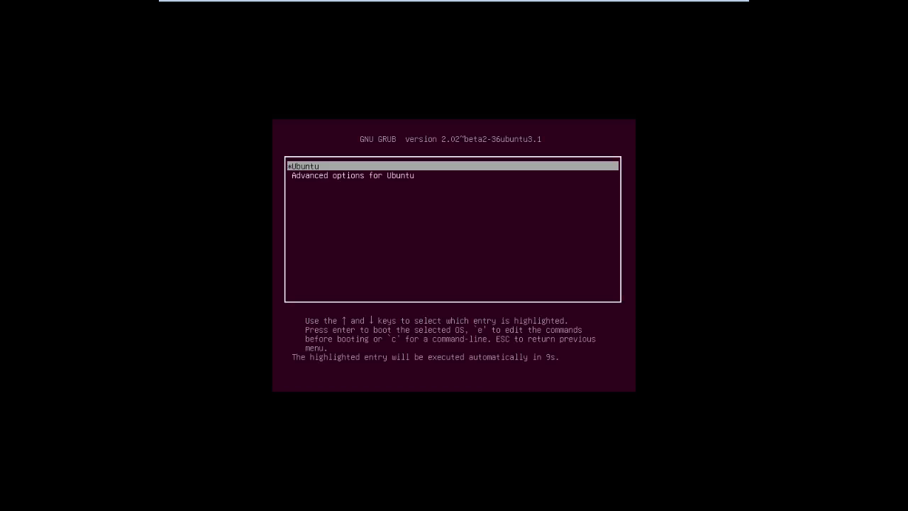
Boot the Ubuntu entry from GRUB and log in with the account password.
{"action": "key", "text": "Return"}
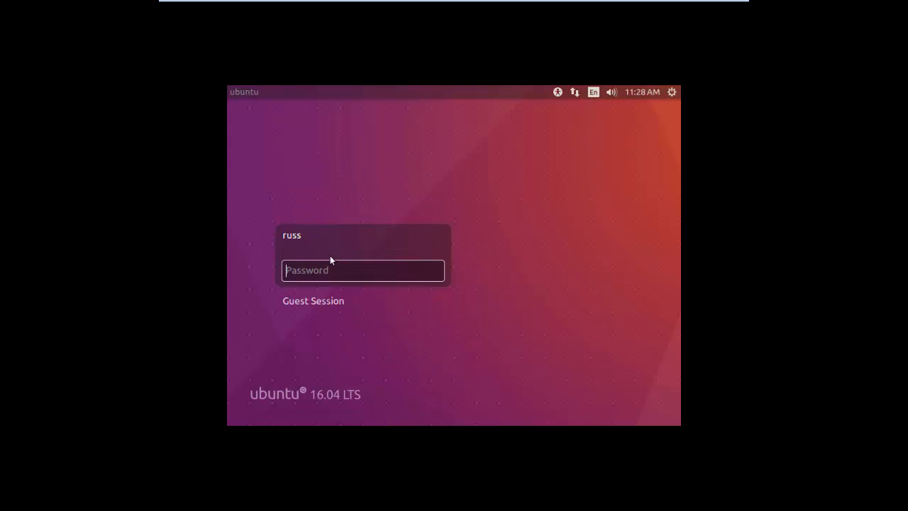
{"action": "key", "text": "Return"}
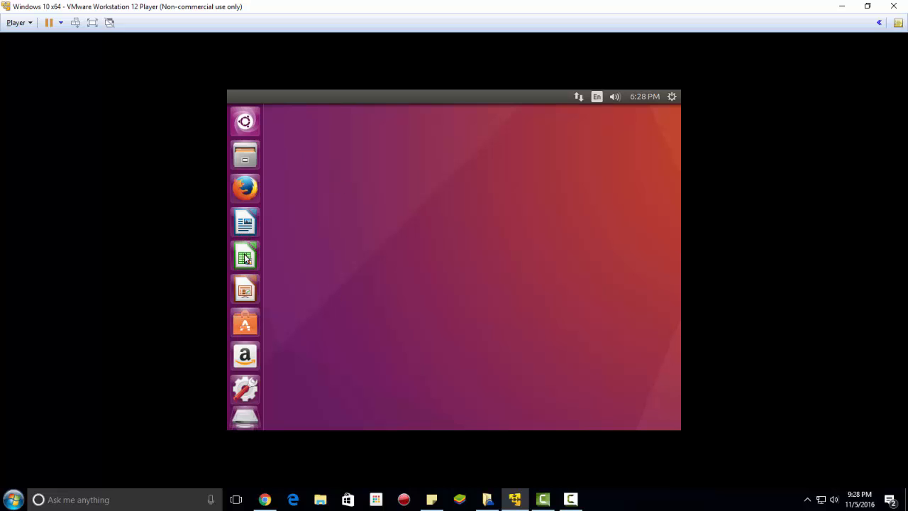
{"action": "key", "text": "super"}
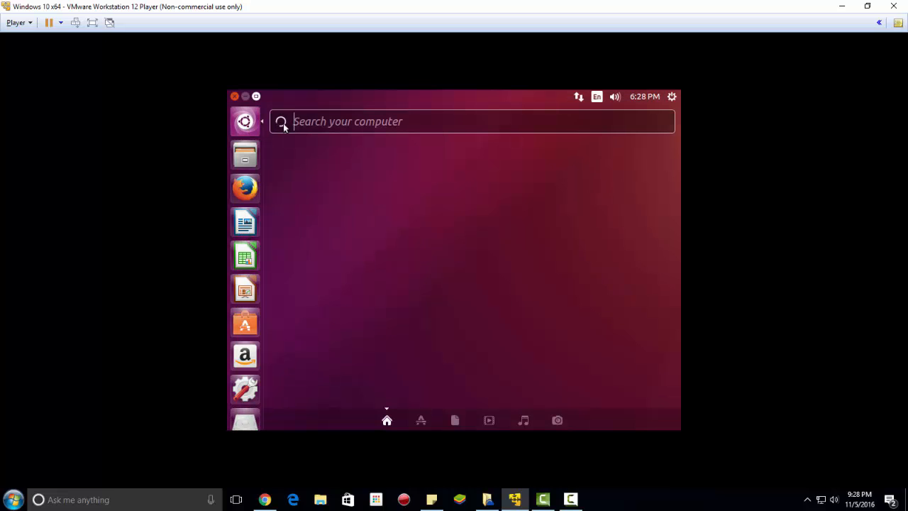
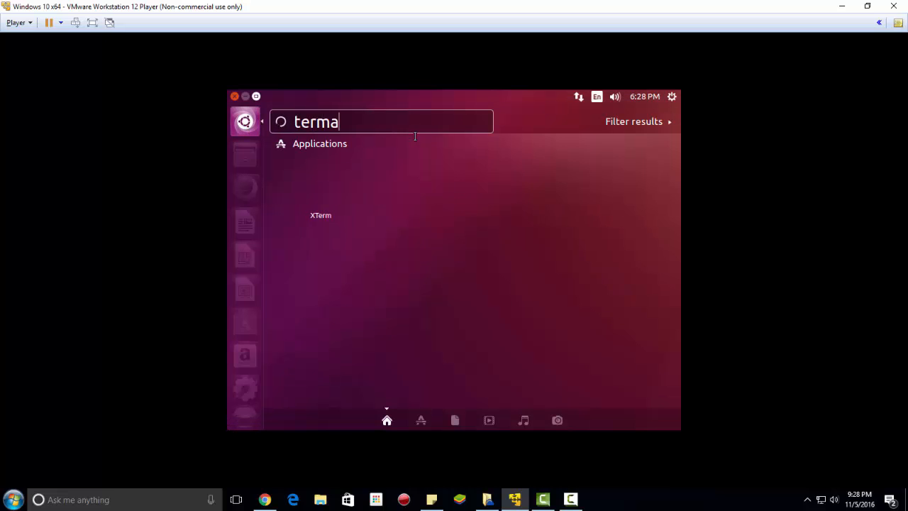
{"action": "key", "text": "BackSpace"}
{"action": "key", "text": "BackSpace"}
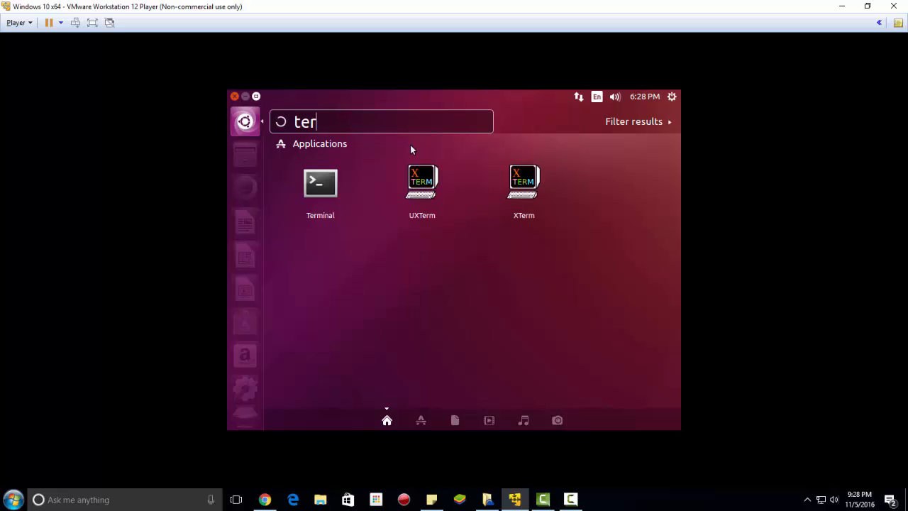
{"action": "left_click", "coordinate": [338, 220]}
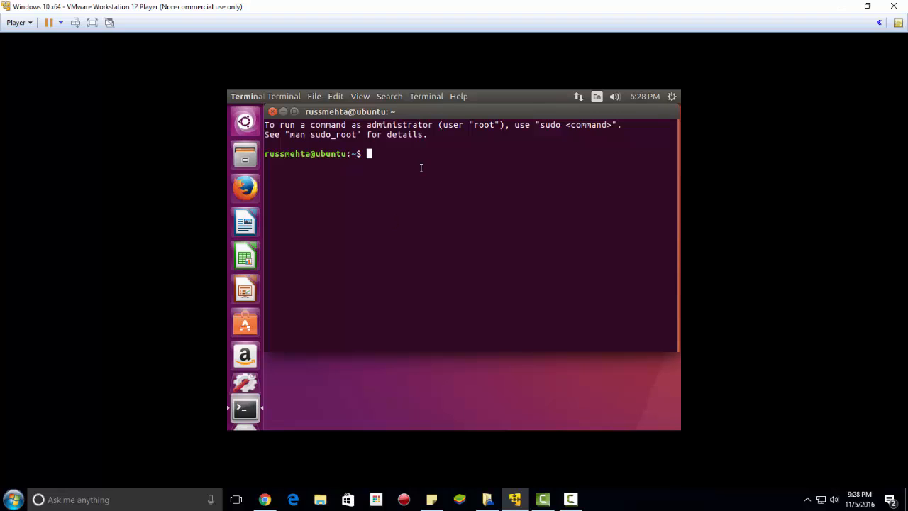
{"action": "left_click", "coordinate": [272, 112]}
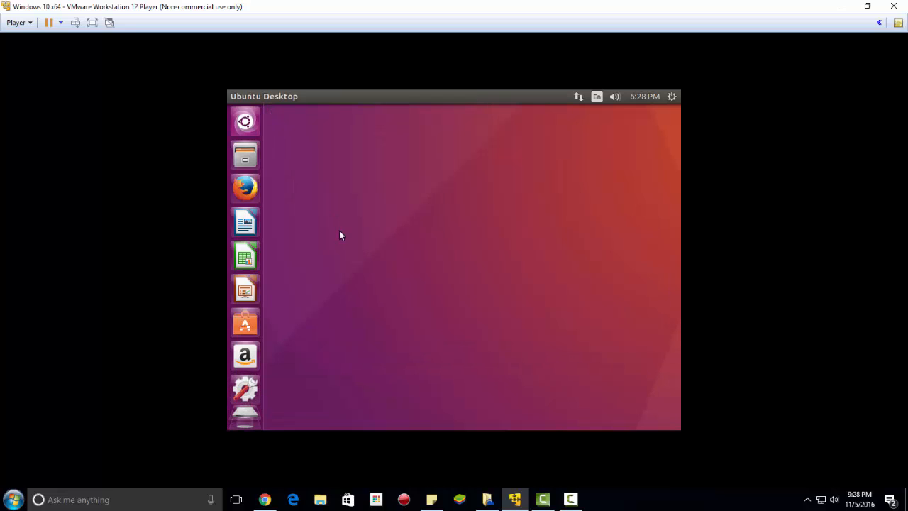